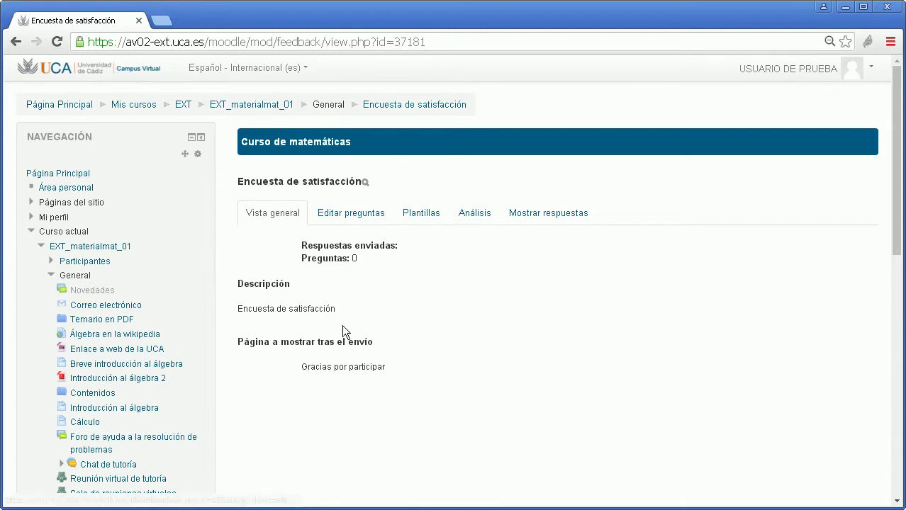
# Open the survey's question editor and add an Elección múltiple question
pyautogui.click(353, 218)
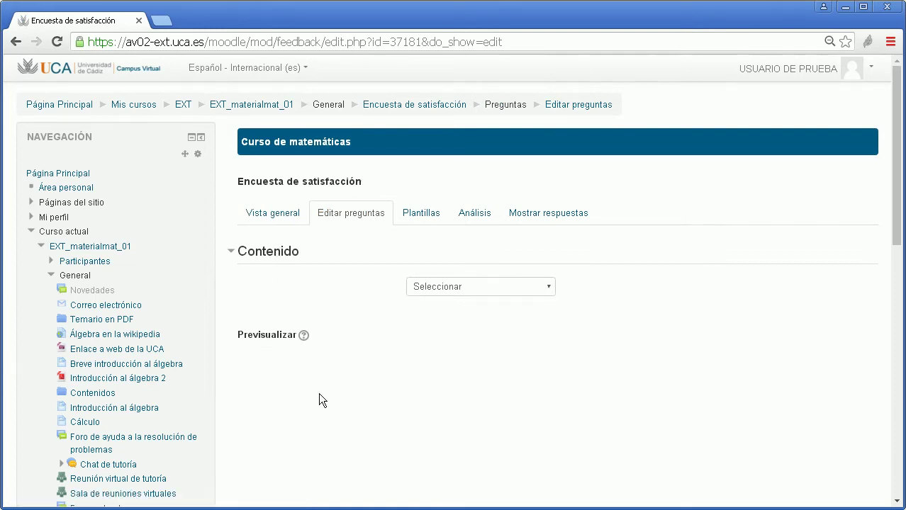
pyautogui.click(485, 290)
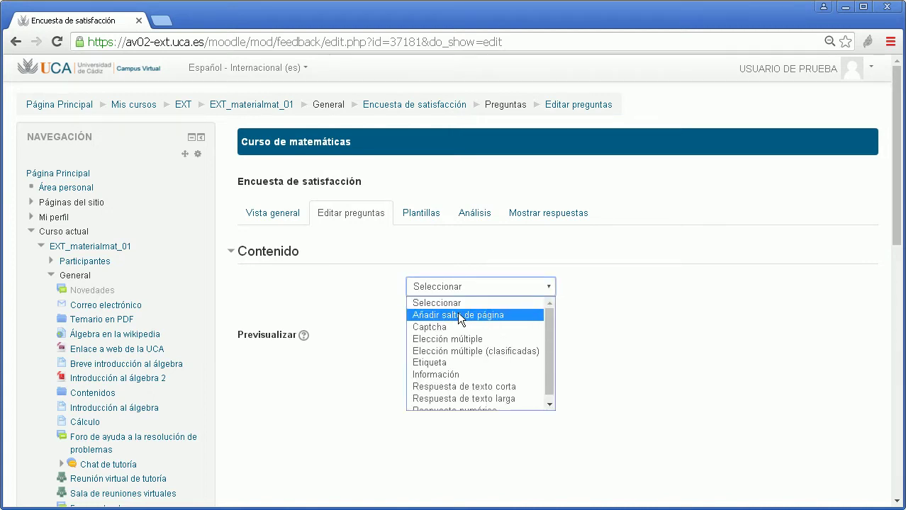
pyautogui.press('Down')
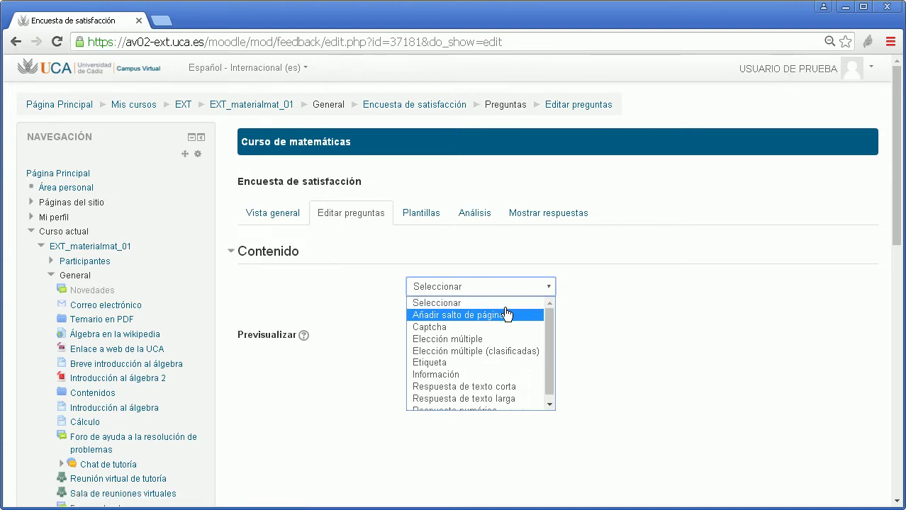
pyautogui.click(451, 339)
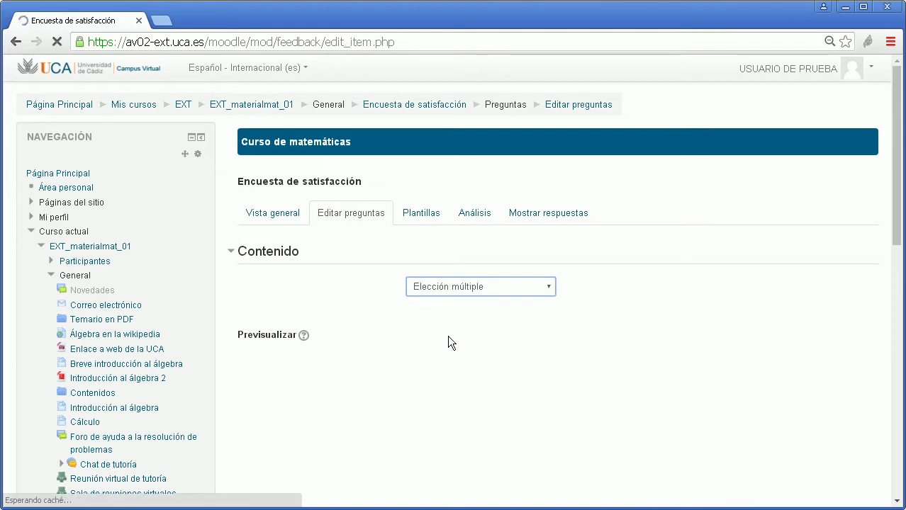
# Enter "¿Sexo?" as the question text and "sexo" as its label
pyautogui.scroll(-1, 339, 292)
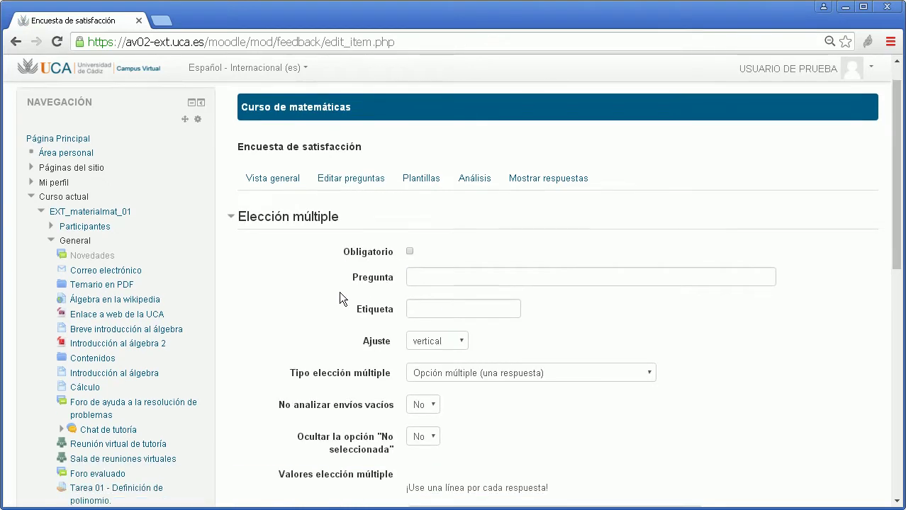
pyautogui.scroll(1, 338, 291)
pyautogui.scroll(-1, 339, 291)
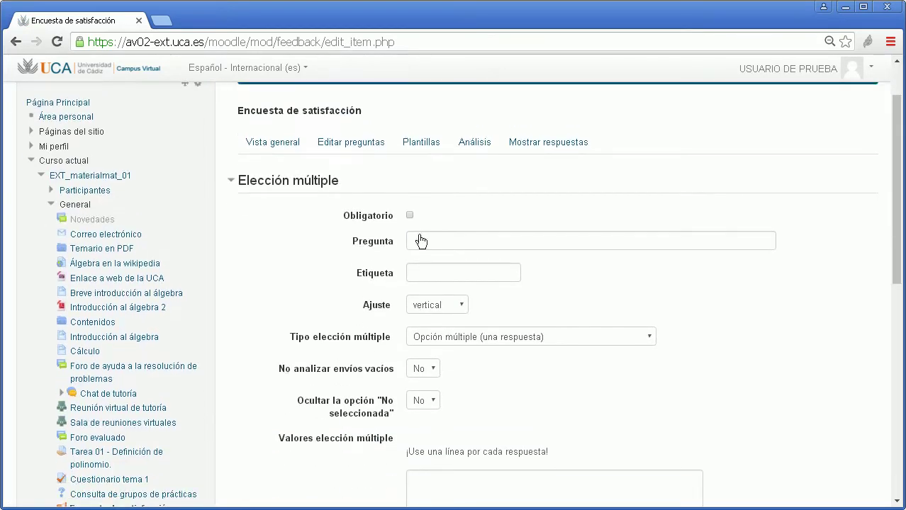
pyautogui.click(410, 216)
pyautogui.click(419, 237)
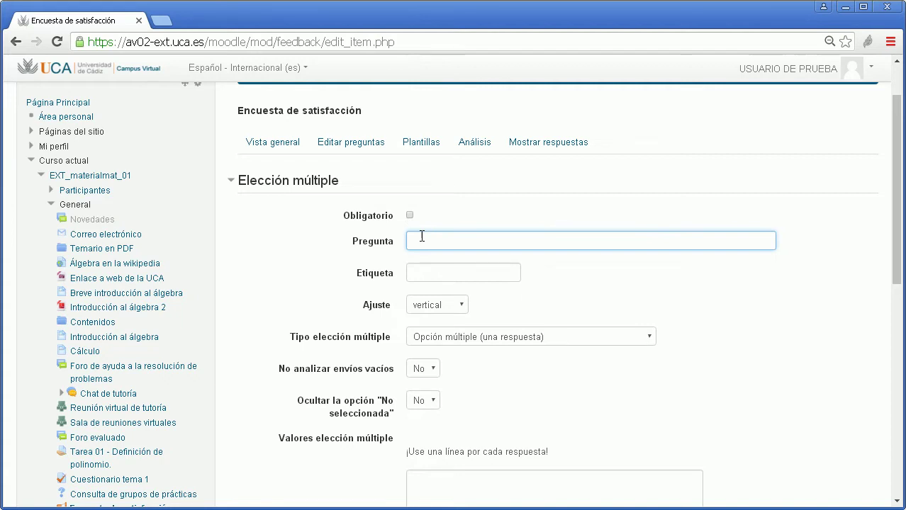
pyautogui.write('¿Sexo?')
pyautogui.click(428, 274)
pyautogui.write('sexo')
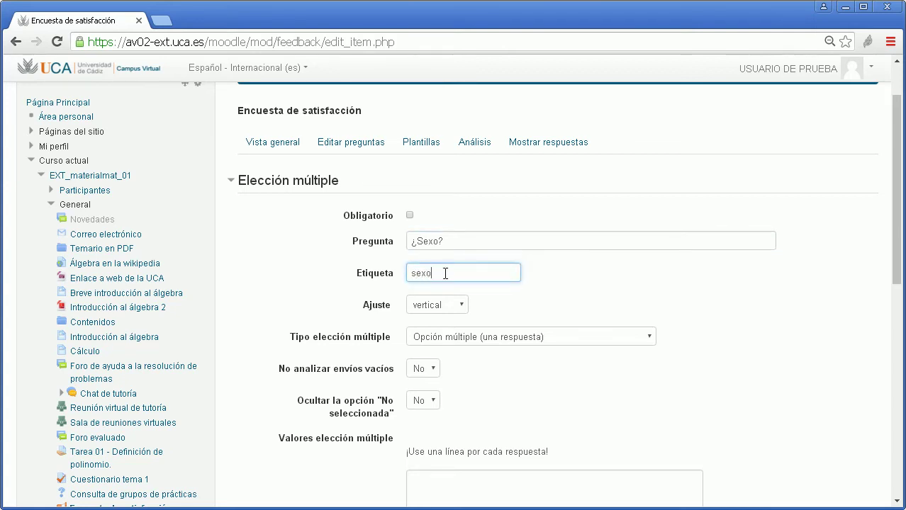
pyautogui.moveTo(445, 273); pyautogui.dragTo(404, 271)
pyautogui.click(444, 272)
pyautogui.moveTo(436, 271); pyautogui.dragTo(396, 270)
pyautogui.moveTo(495, 240); pyautogui.dragTo(417, 241)
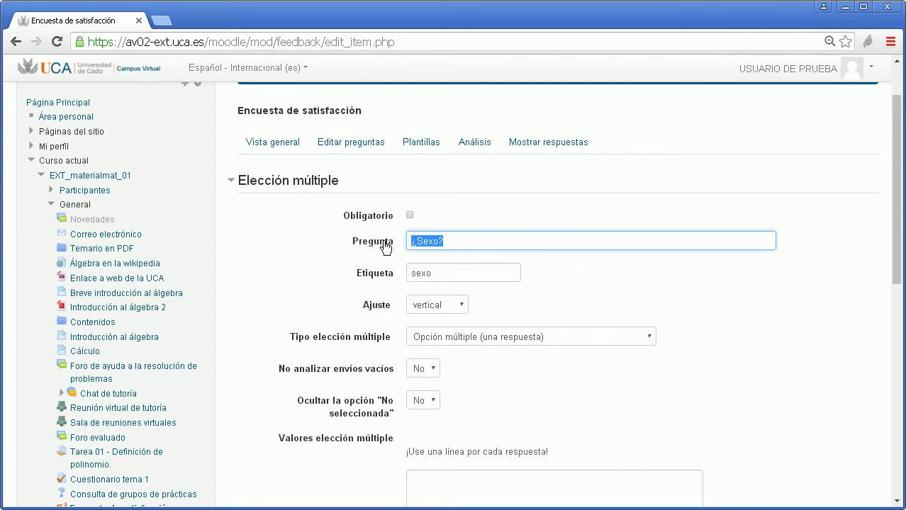
pyautogui.click(482, 316)
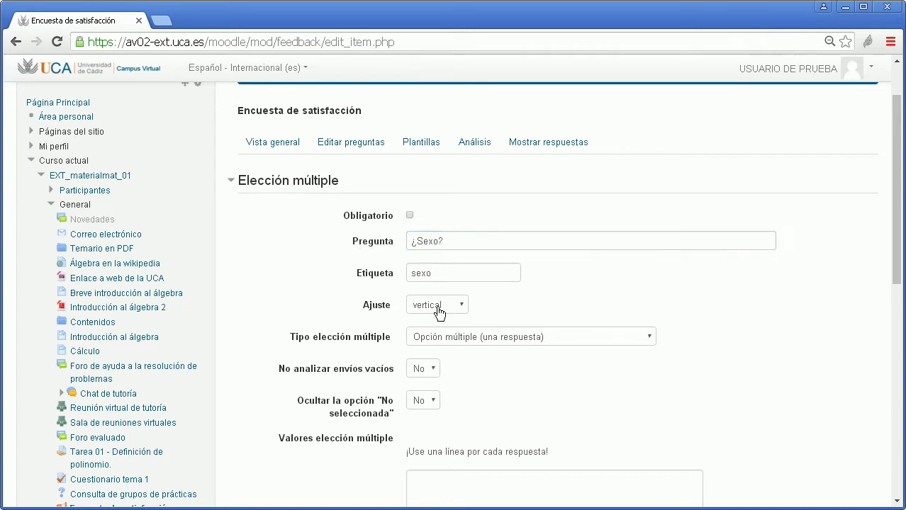
# Choose Opción múltiple (una respuesta) as the question type, keeping the vertical layout and No for hiding the "No seleccionada" option
pyautogui.click(430, 312)
pyautogui.click(461, 305)
pyautogui.click(537, 338)
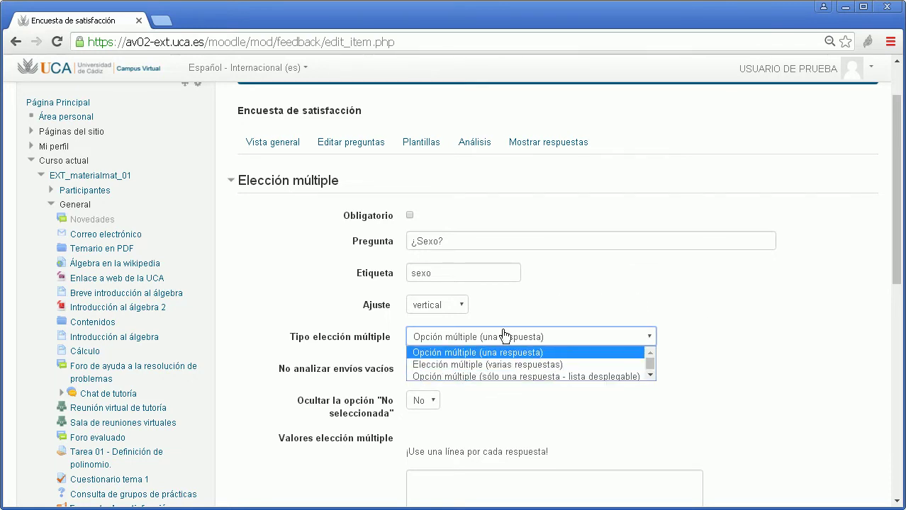
pyautogui.click(439, 350)
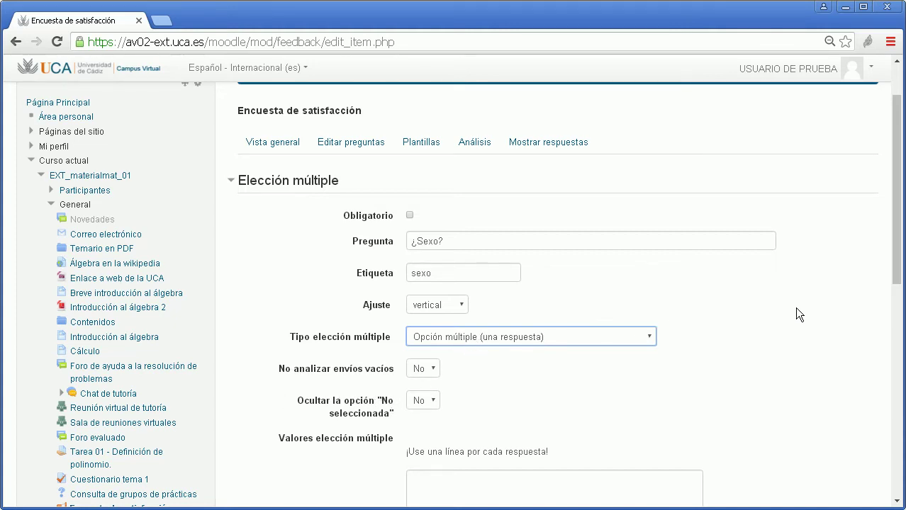
pyautogui.click(426, 404)
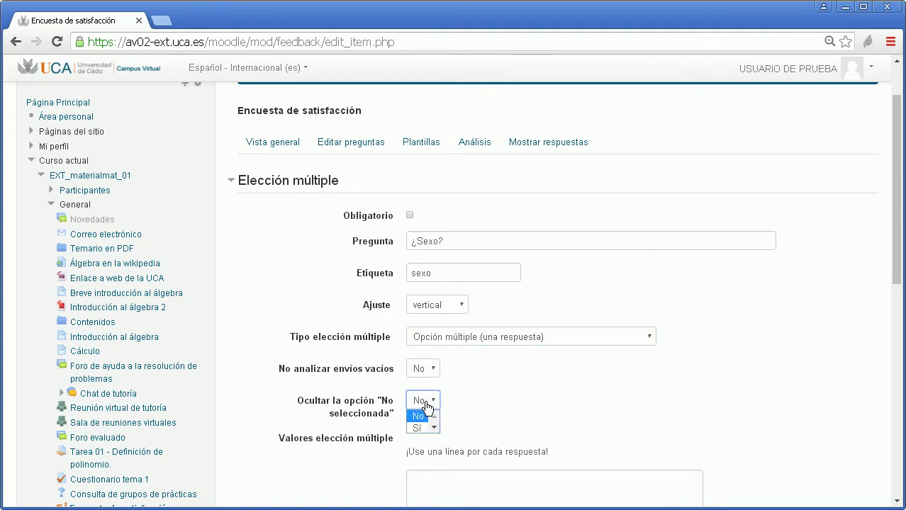
pyautogui.click(506, 381)
# Enter Mujer and Hombre on separate lines as the multiple-choice values
pyautogui.scroll(-3, 505, 382)
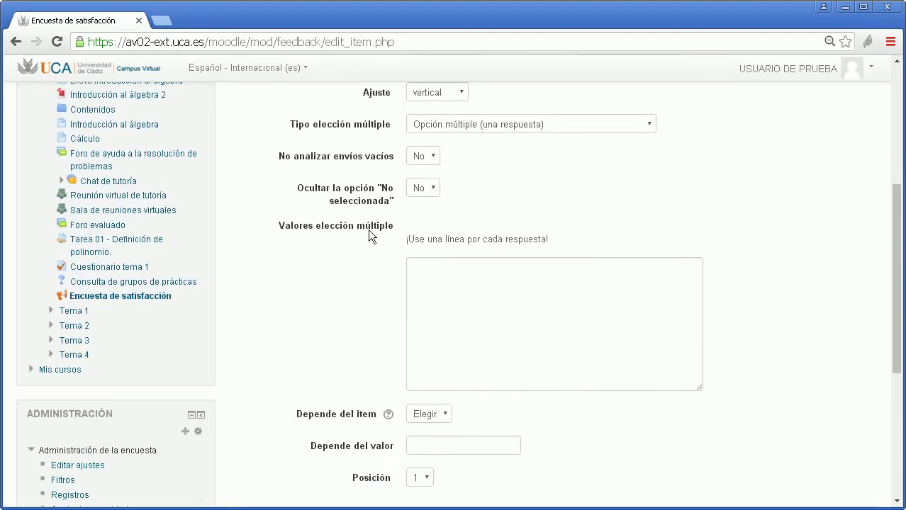
pyautogui.click(491, 305)
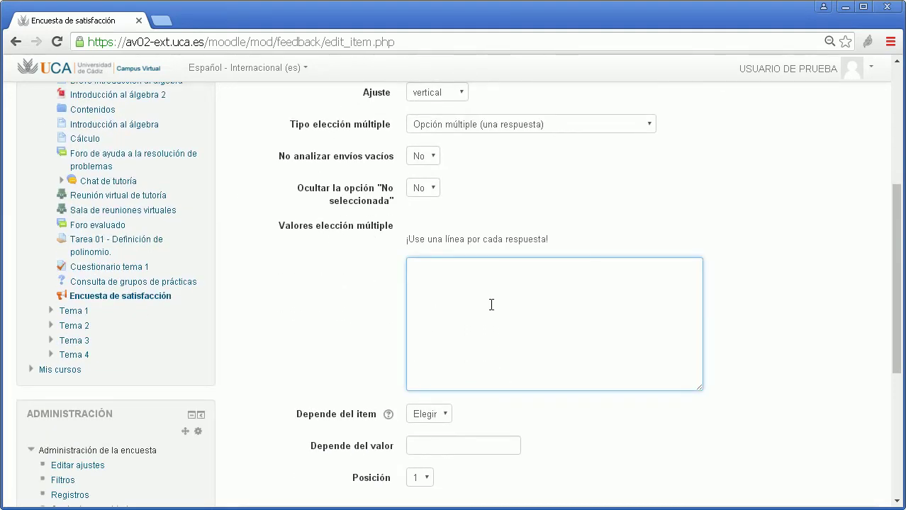
pyautogui.scroll(2, 491, 305)
pyautogui.tripleClick(470, 171)
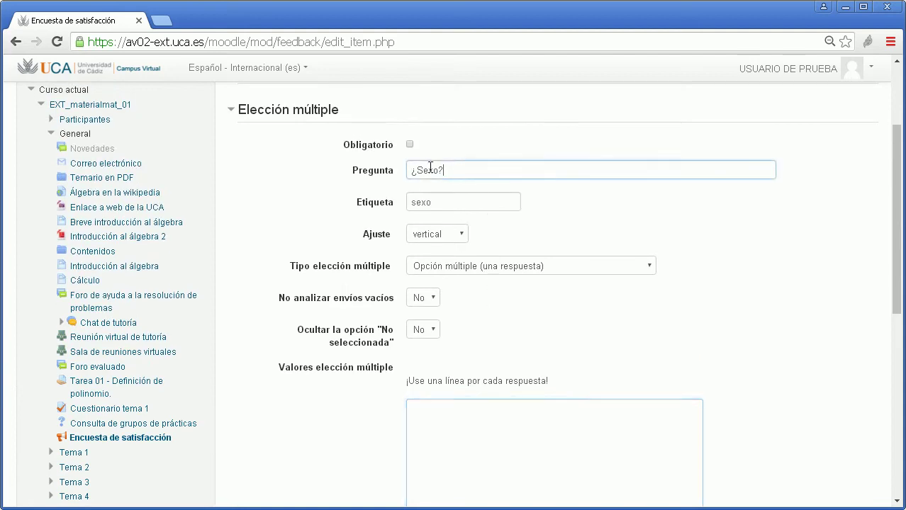
pyautogui.click(484, 462)
pyautogui.scroll(-2, 487, 439)
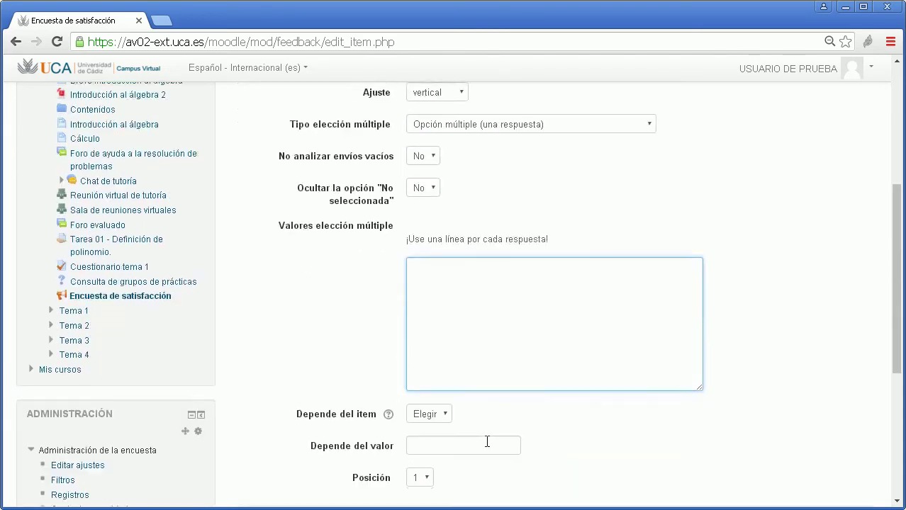
pyautogui.write('Mujer ')
pyautogui.write('Hombre')
pyautogui.click(333, 386)
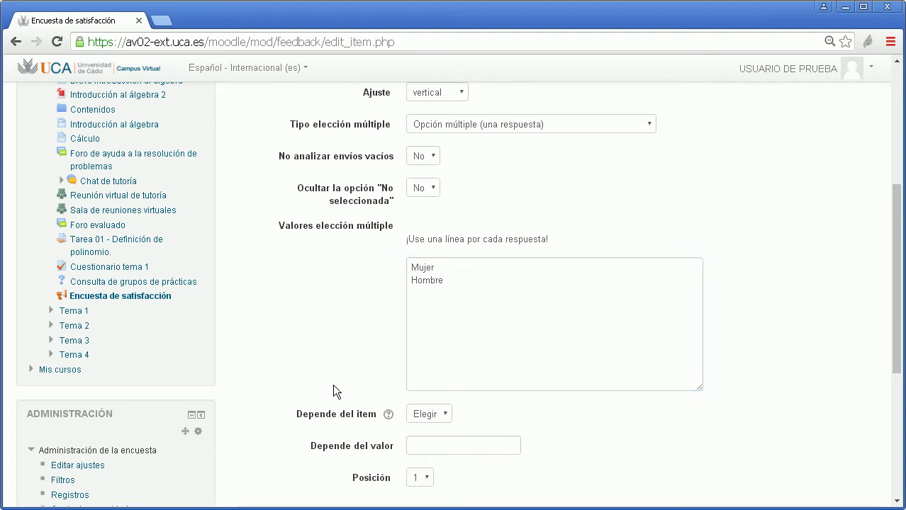
# Try "parado" as the Depende del valor condition while checking the available dependency items, and clear the field
pyautogui.scroll(-2, 332, 386)
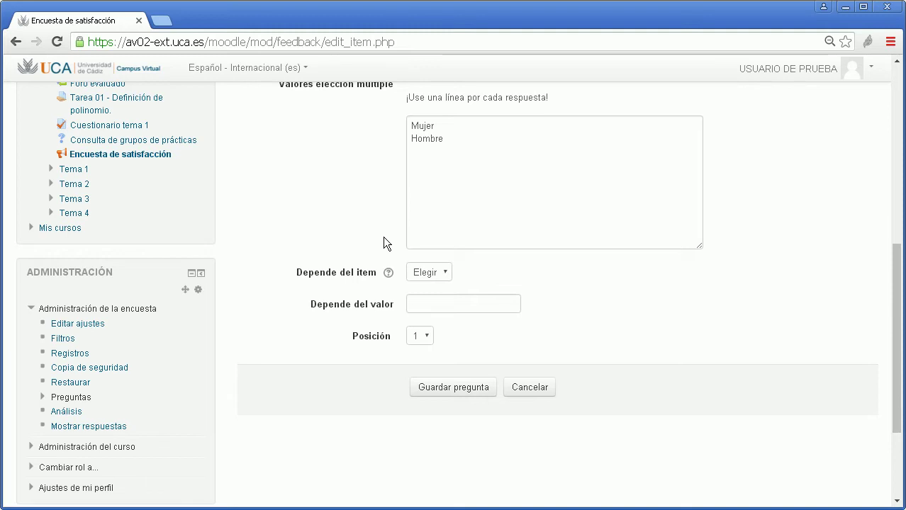
pyautogui.click(424, 275)
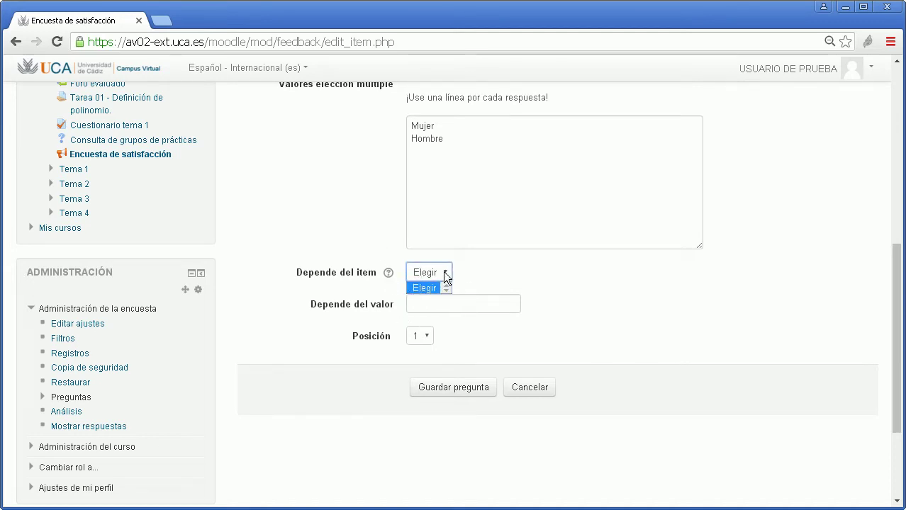
pyautogui.click(483, 271)
pyautogui.click(420, 302)
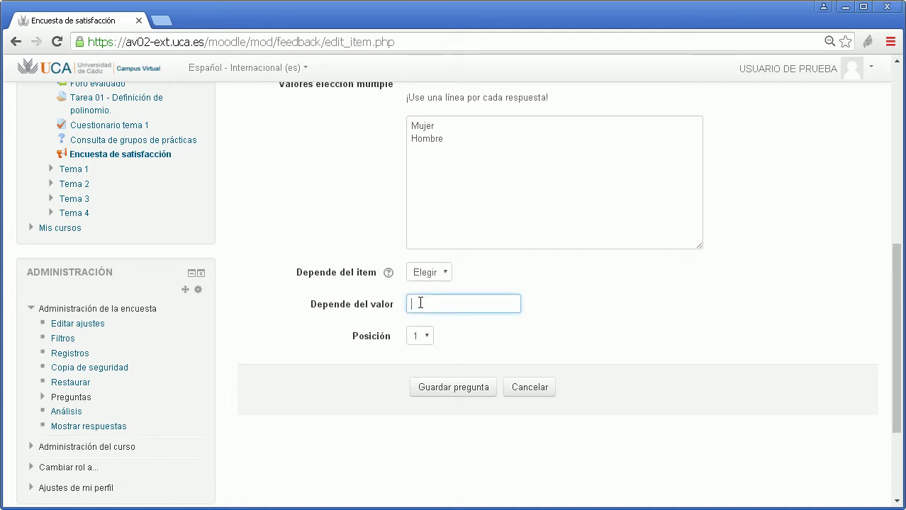
pyautogui.write('parado')
pyautogui.click(427, 272)
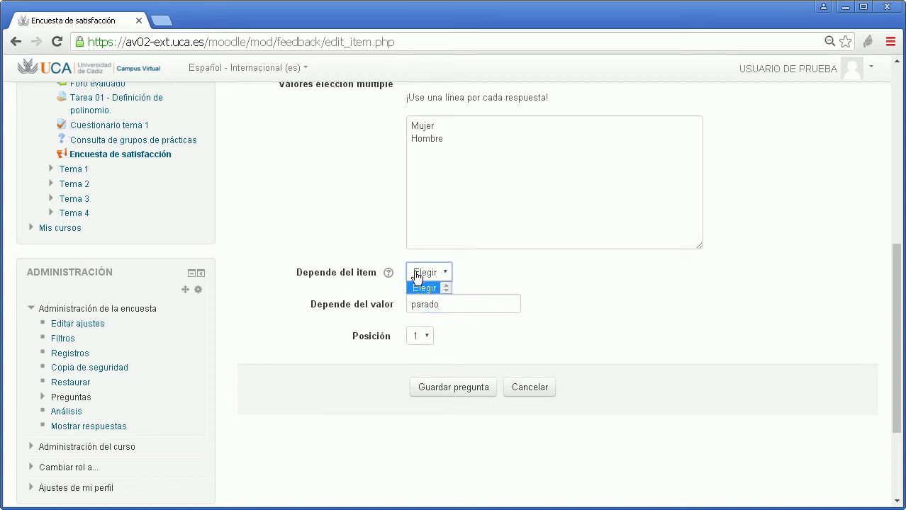
pyautogui.click(458, 306)
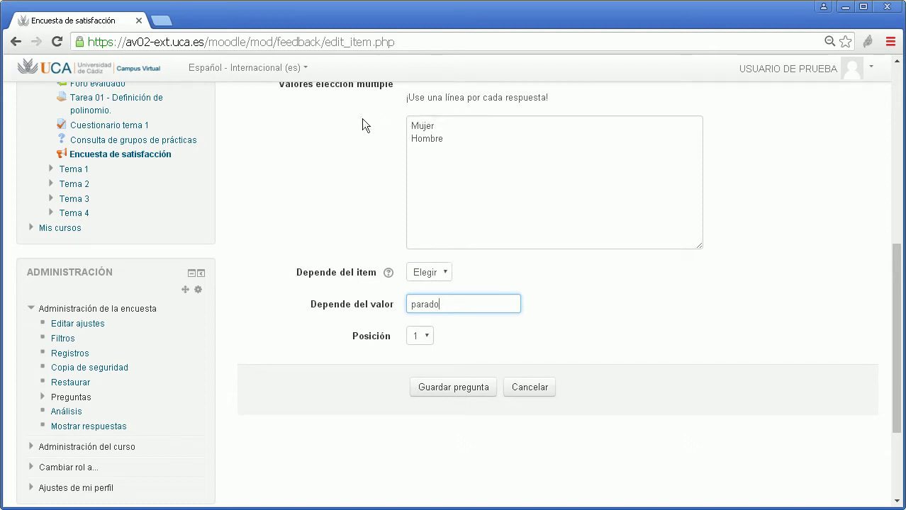
pyautogui.click(429, 275)
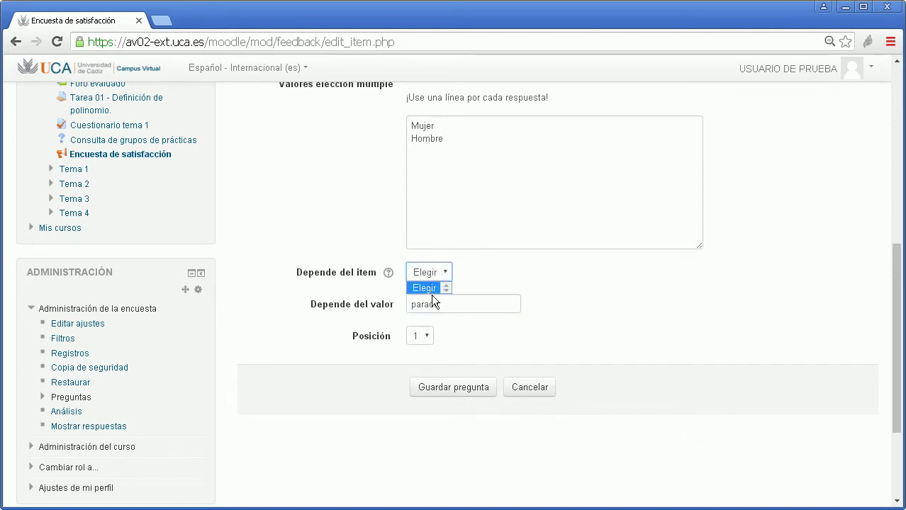
pyautogui.click(462, 303)
pyautogui.moveTo(463, 303); pyautogui.dragTo(410, 301)
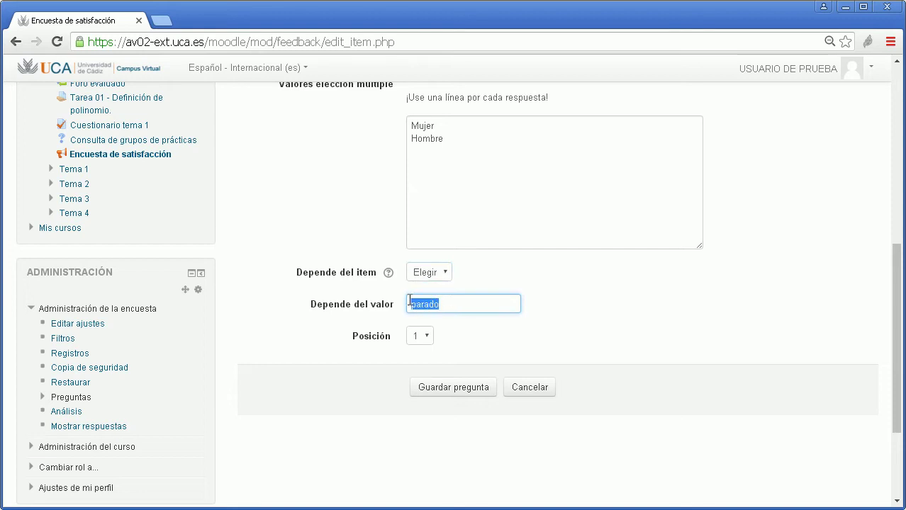
pyautogui.press('BackSpace')
# Keep the question at position 1 and save it to the survey
pyautogui.click(441, 333)
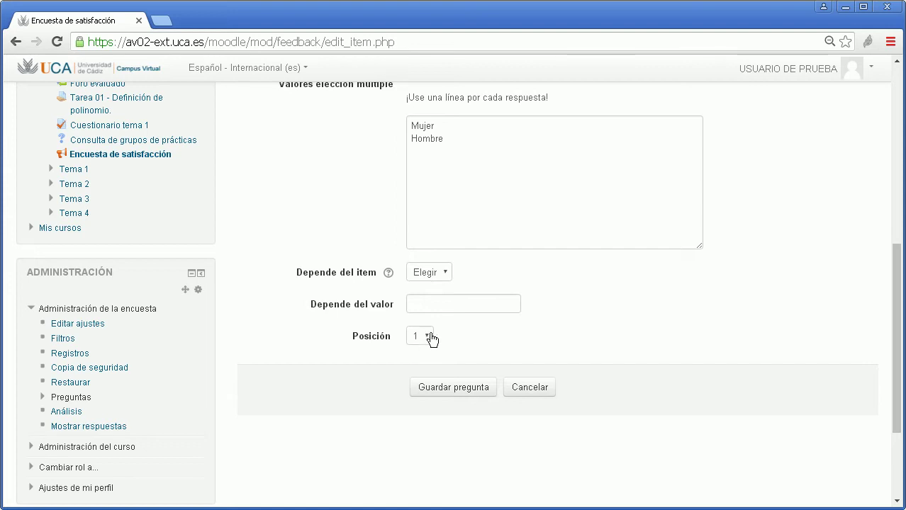
pyautogui.click(428, 338)
pyautogui.click(460, 333)
pyautogui.click(449, 392)
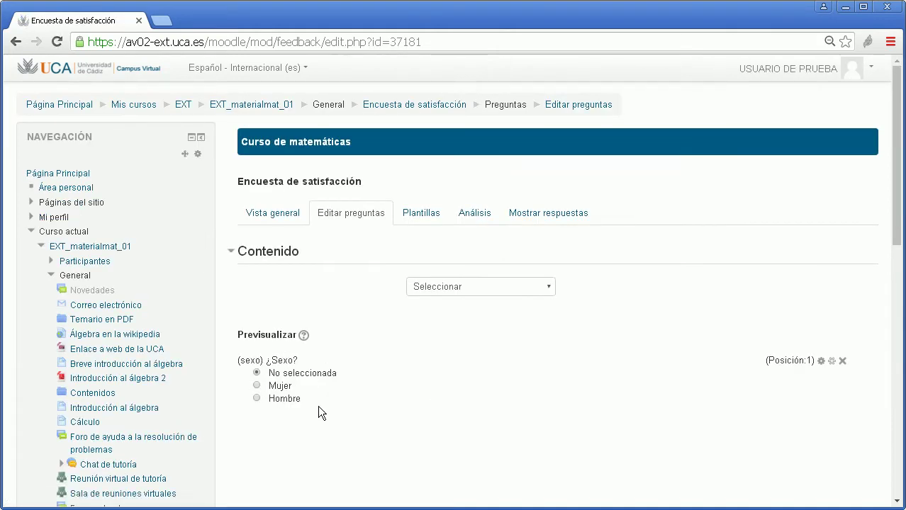
# Add an Elección múltiple (clasificadas) question with the values 0/Amarillo, 1/Negro, 2/Blanco and 3/Azul on separate lines
pyautogui.click(455, 289)
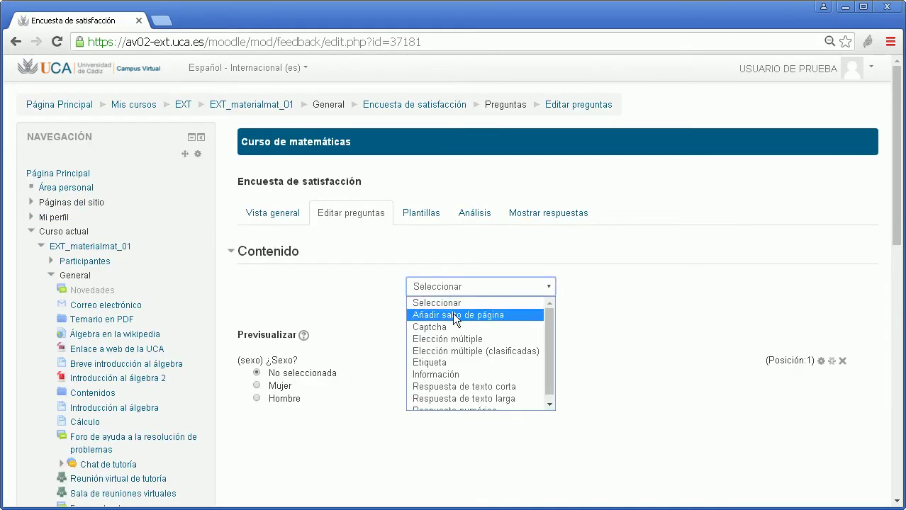
pyautogui.click(454, 353)
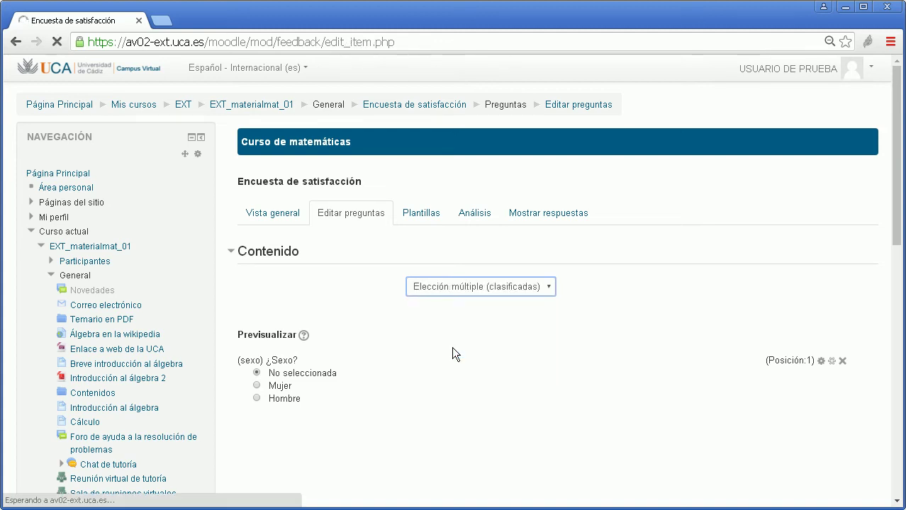
pyautogui.scroll(-3, 452, 347)
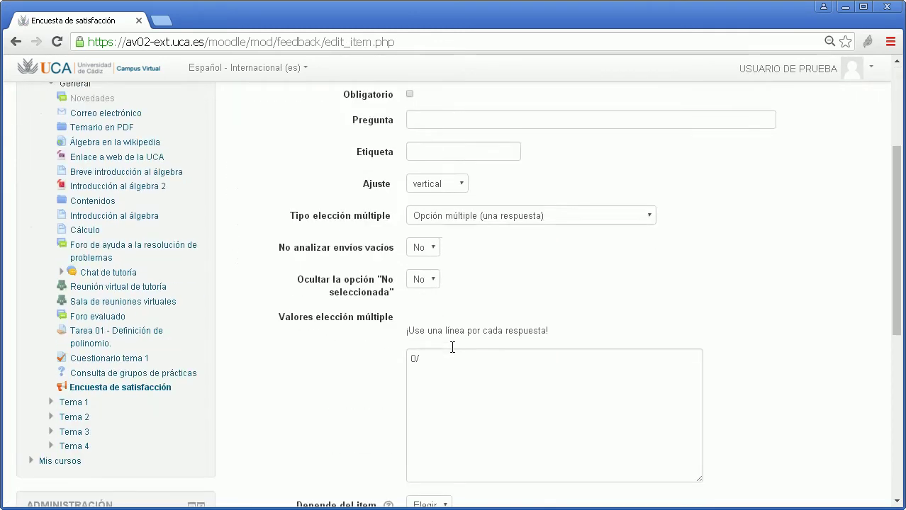
pyautogui.click(452, 347)
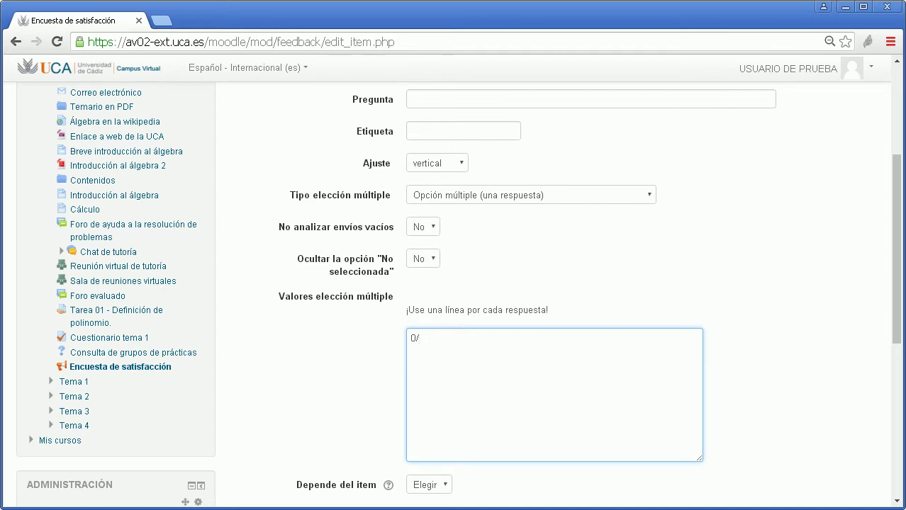
pyautogui.press('Return')
pyautogui.press('BackSpace')
pyautogui.write('Amarillo 1/Negro 2/Blanco 3/Azul')
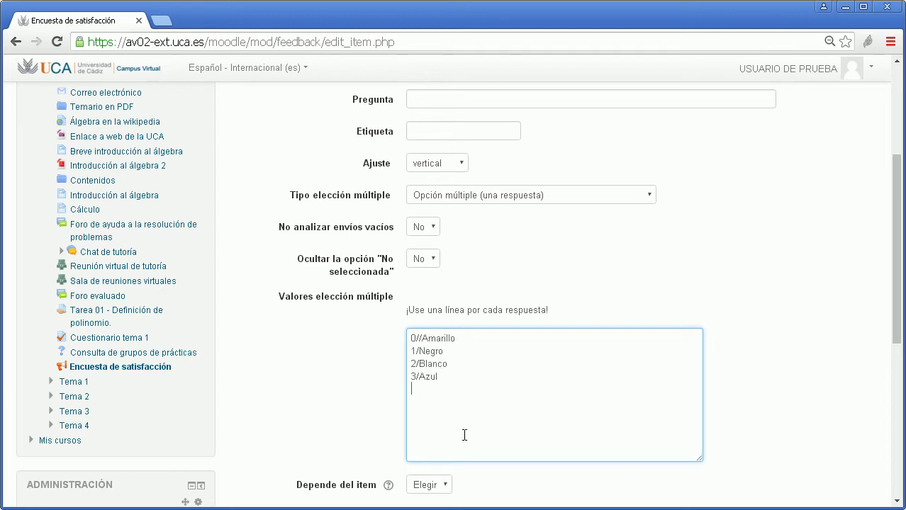
pyautogui.press('BackSpace')
# Enter "Elige color" as the rated question's text and "color" as its label
pyautogui.click(459, 98)
pyautogui.write('Elige color')
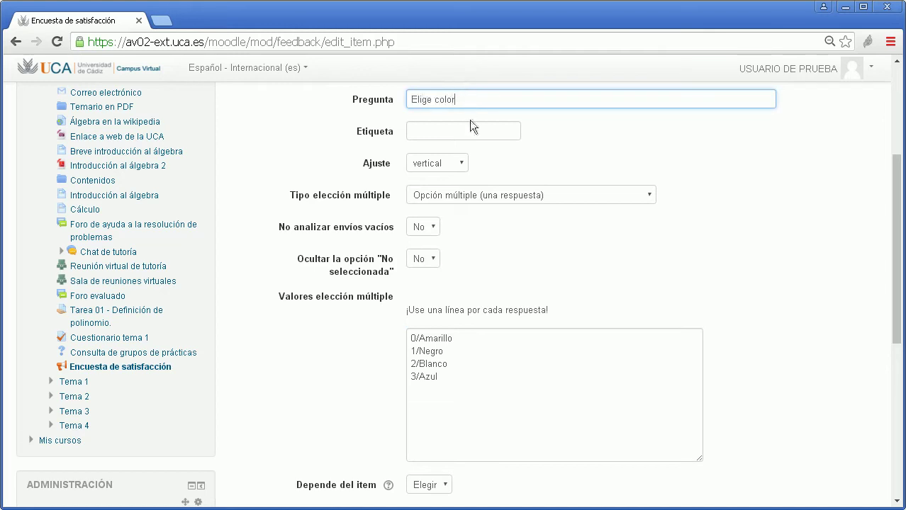
pyautogui.click(469, 129)
pyautogui.write('color')
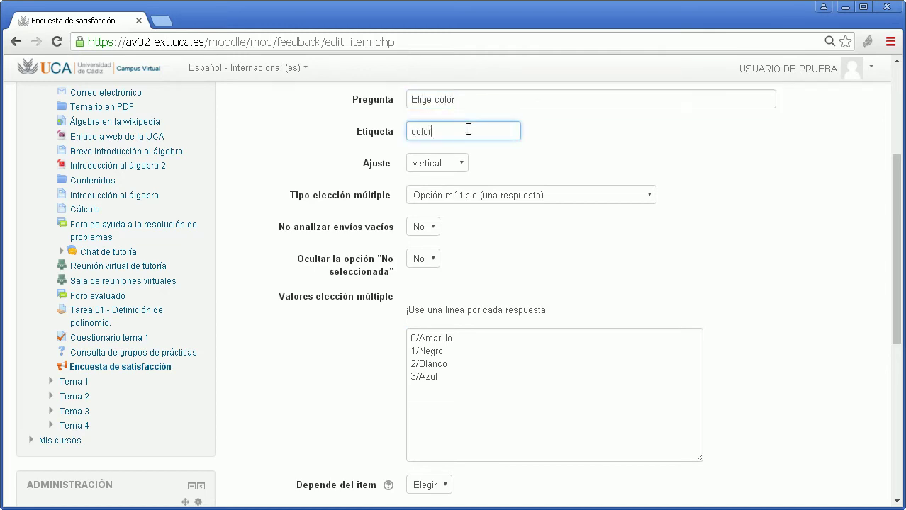
pyautogui.click(634, 244)
pyautogui.scroll(-4, 647, 244)
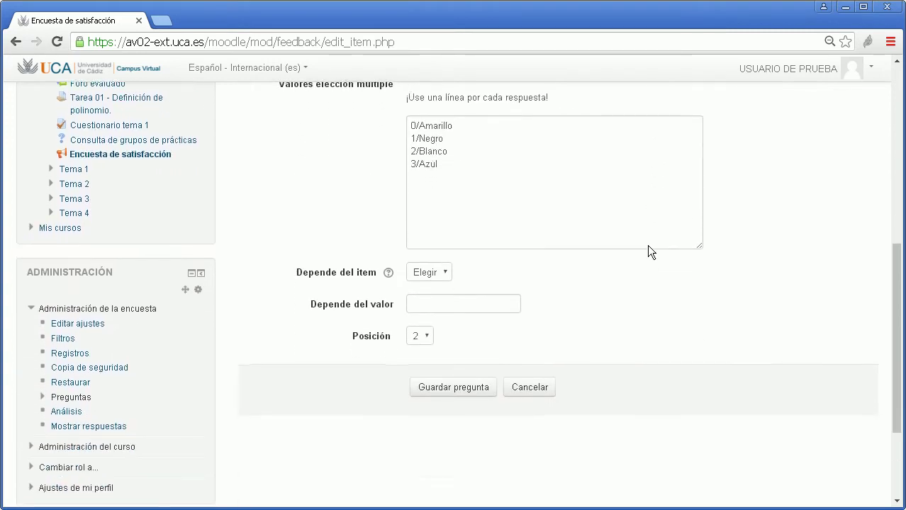
# Save the rated color question to the survey and check its preview
pyautogui.click(465, 319)
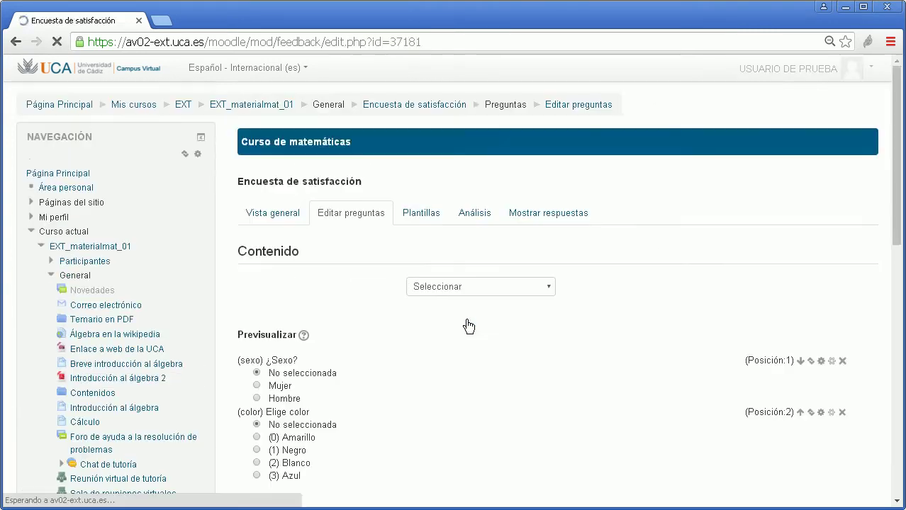
pyautogui.scroll(-2, 468, 326)
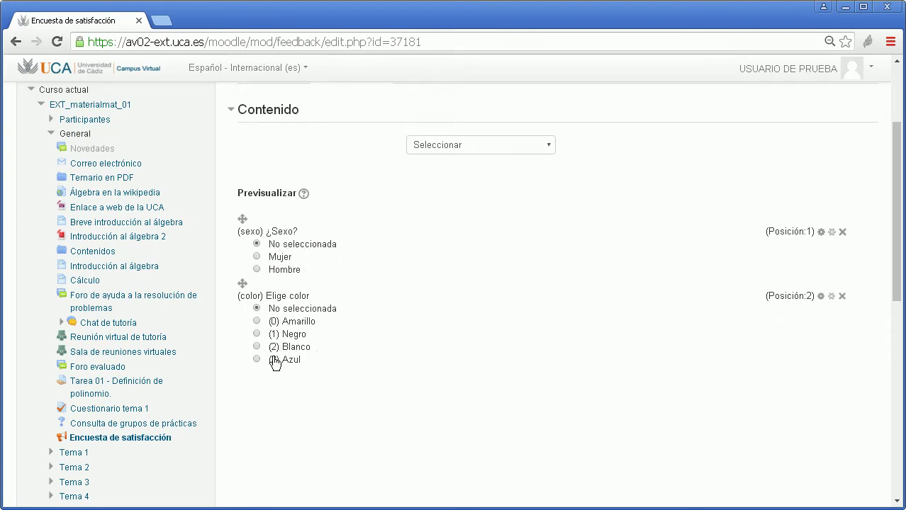
# Add an Etiqueta item reading "Por favor piense bien las respuestas antes de contestarlas." with "Gracias." on a new line, and save it
pyautogui.click(549, 148)
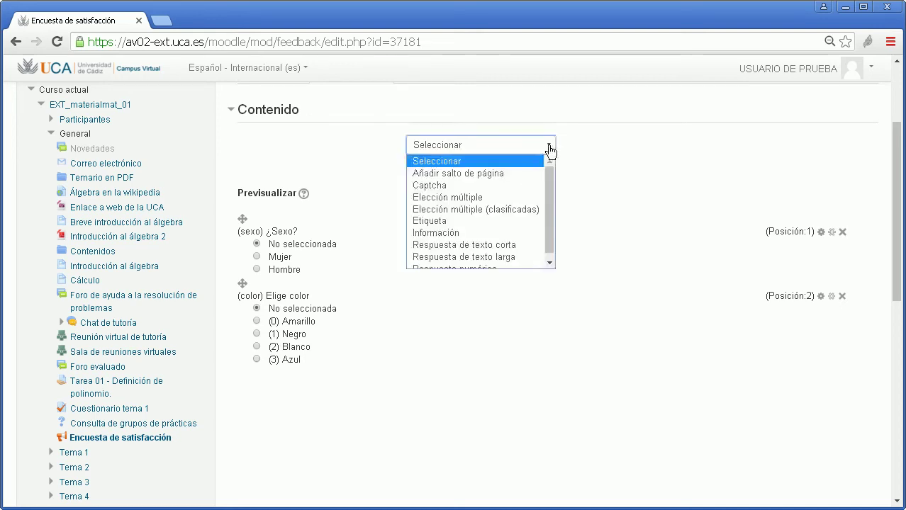
pyautogui.click(489, 220)
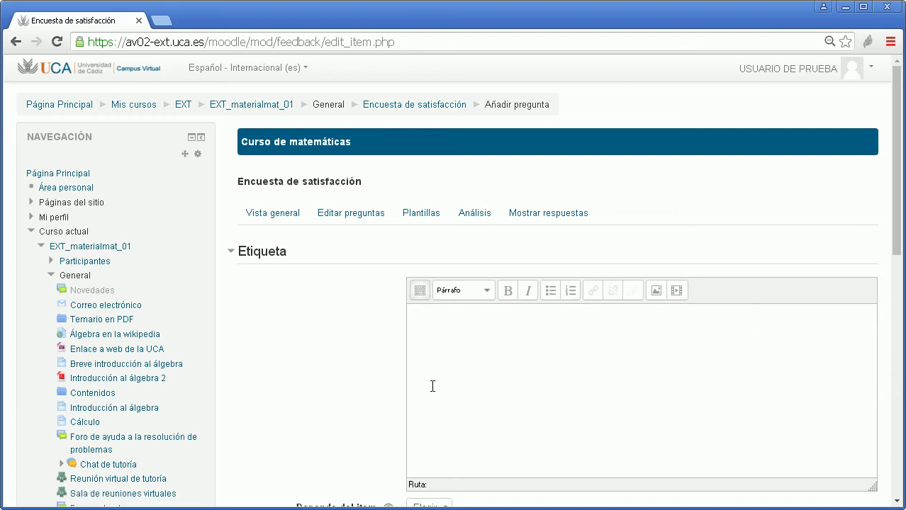
pyautogui.click(523, 348)
pyautogui.write('Por favor piense bien las respuestas antes de contestarlas. Gracias.')
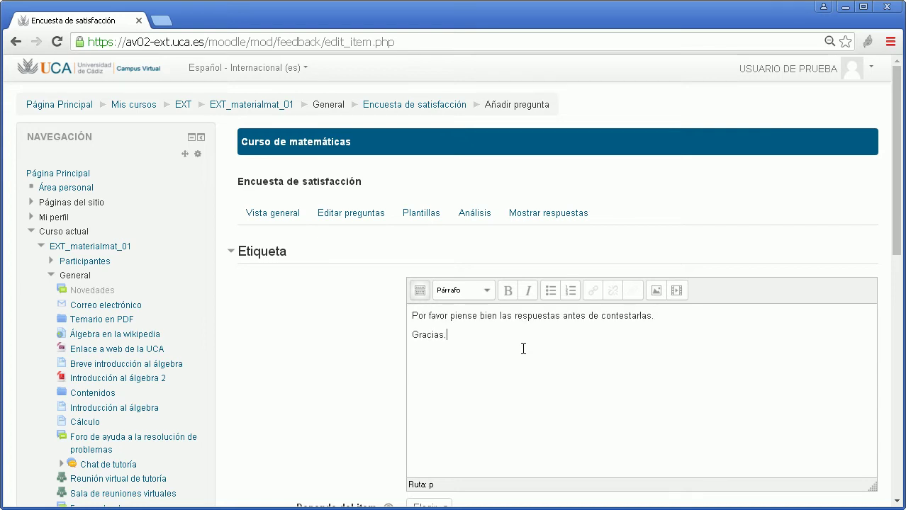
pyautogui.scroll(-3, 360, 354)
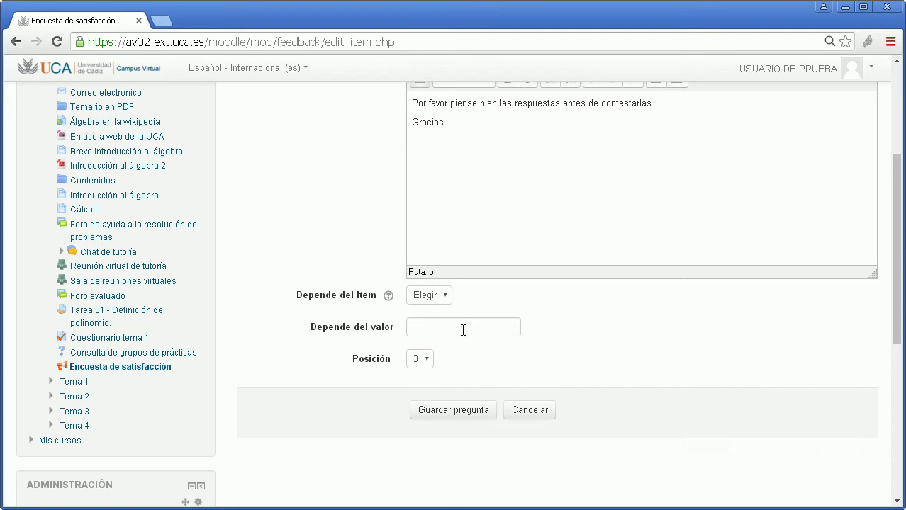
pyautogui.click(466, 411)
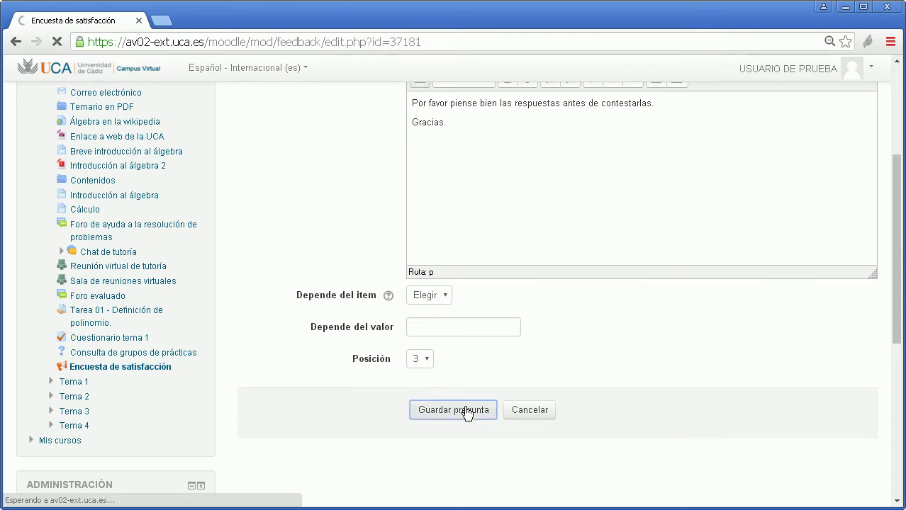
pyautogui.scroll(-3, 464, 394)
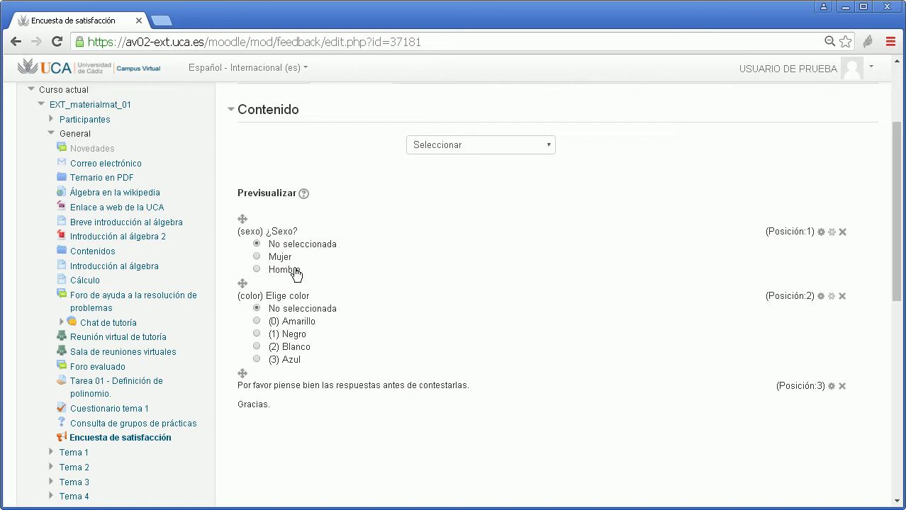
pyautogui.click(491, 146)
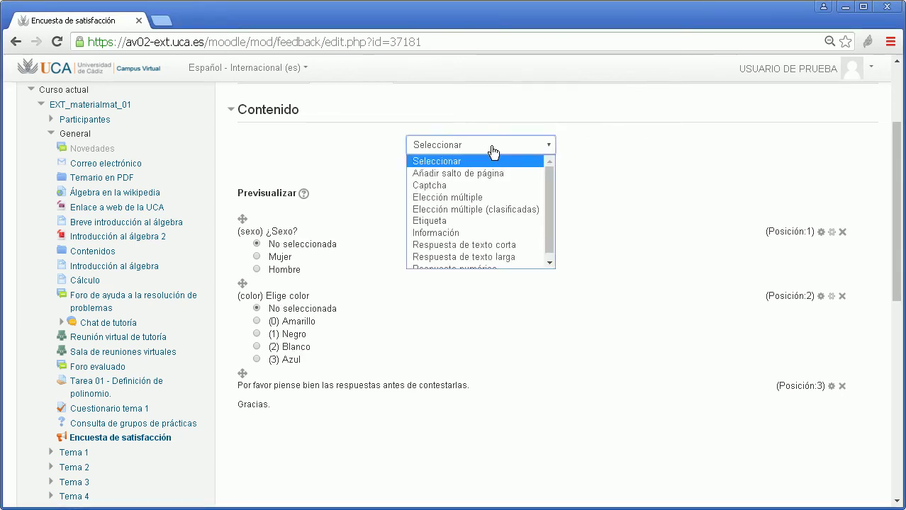
pyautogui.click(463, 234)
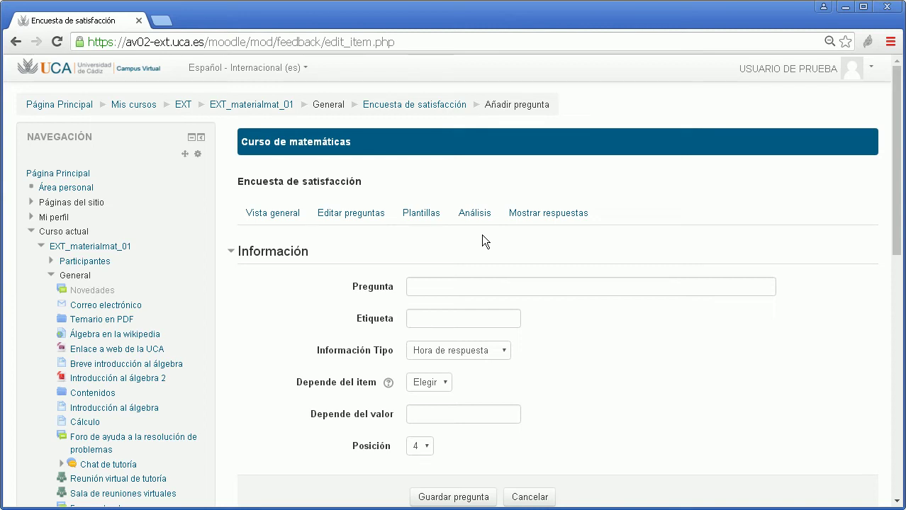
pyautogui.scroll(-1, 482, 235)
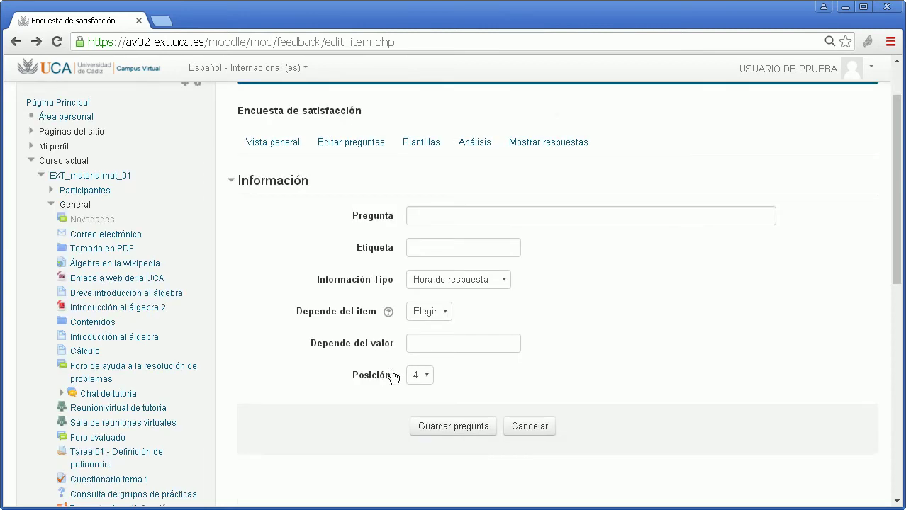
pyautogui.click(460, 217)
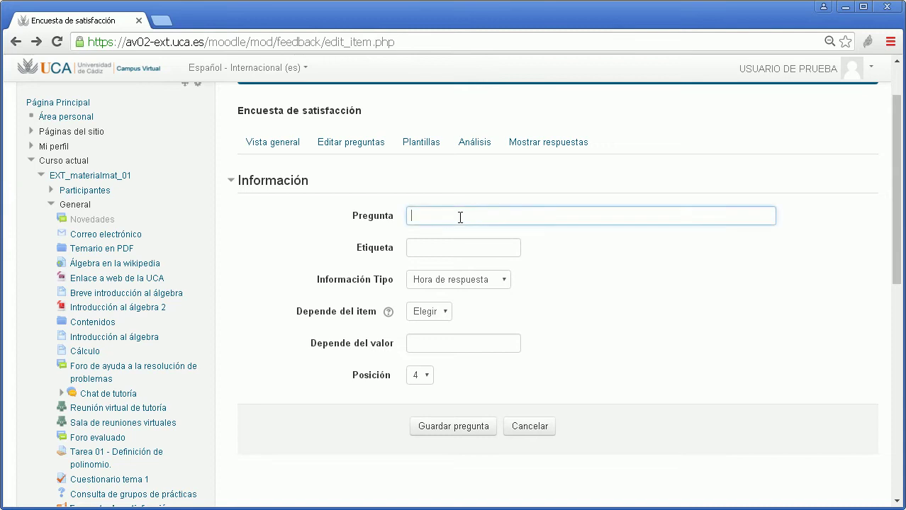
pyautogui.click(435, 248)
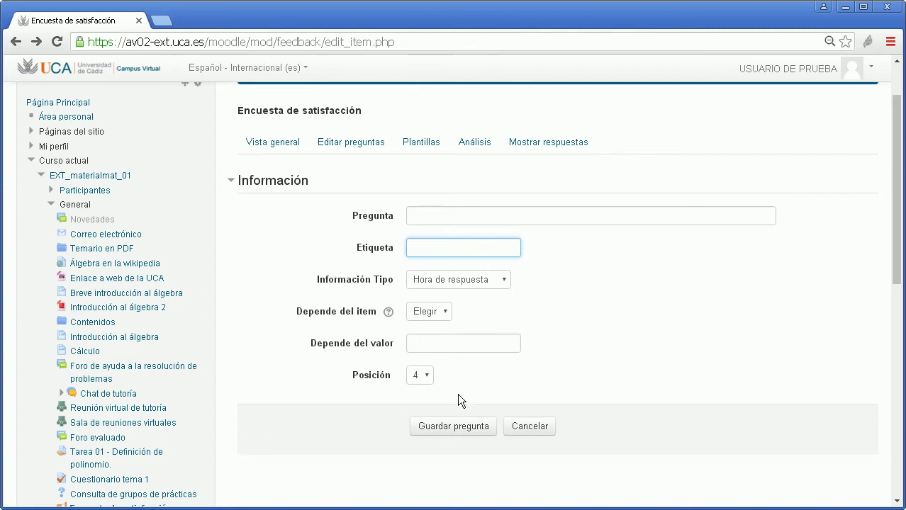
pyautogui.click(521, 427)
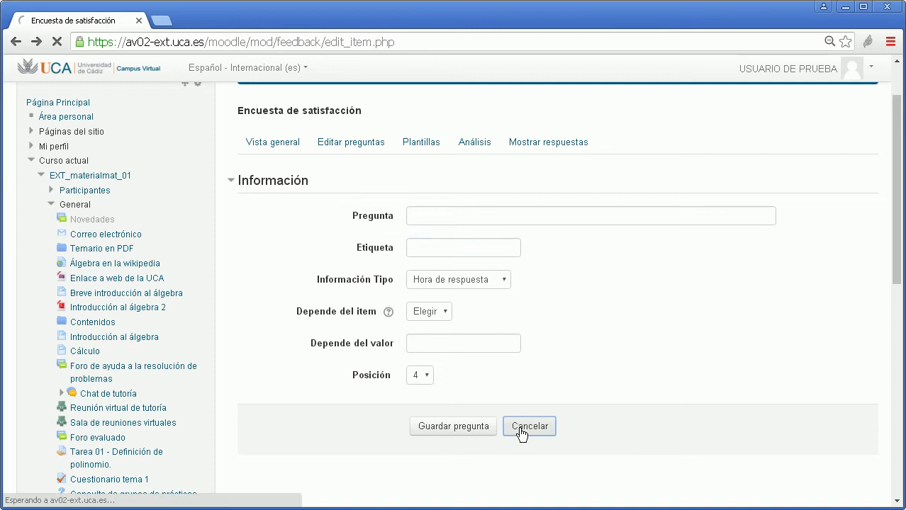
# Add a Respuesta de texto corta question with the text "Nombre:" and the label "nombre"
pyautogui.click(550, 286)
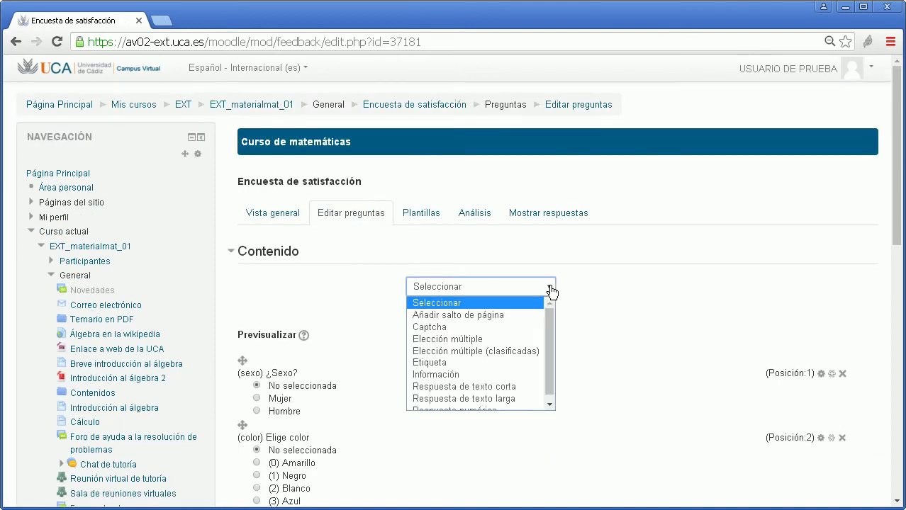
pyautogui.click(526, 388)
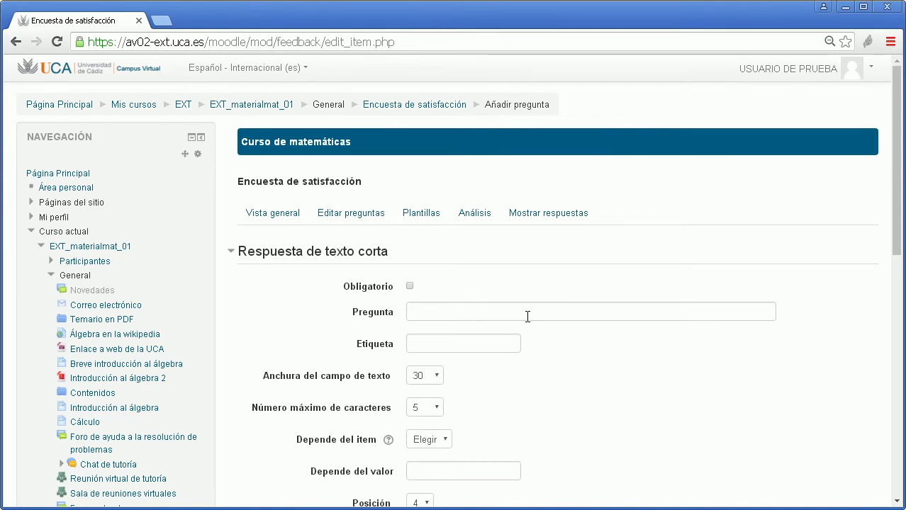
pyautogui.scroll(-3, 527, 316)
pyautogui.scroll(3, 519, 188)
pyautogui.click(540, 311)
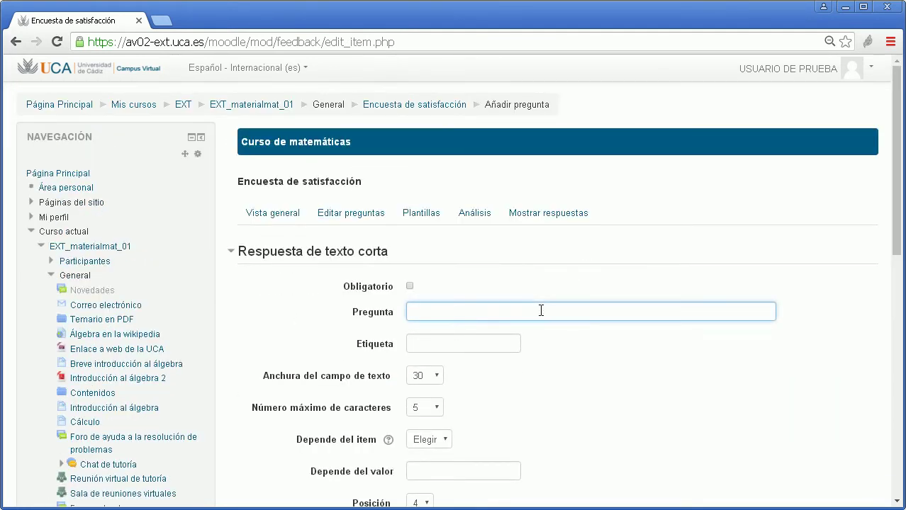
pyautogui.write('Nombre:')
pyautogui.click(492, 343)
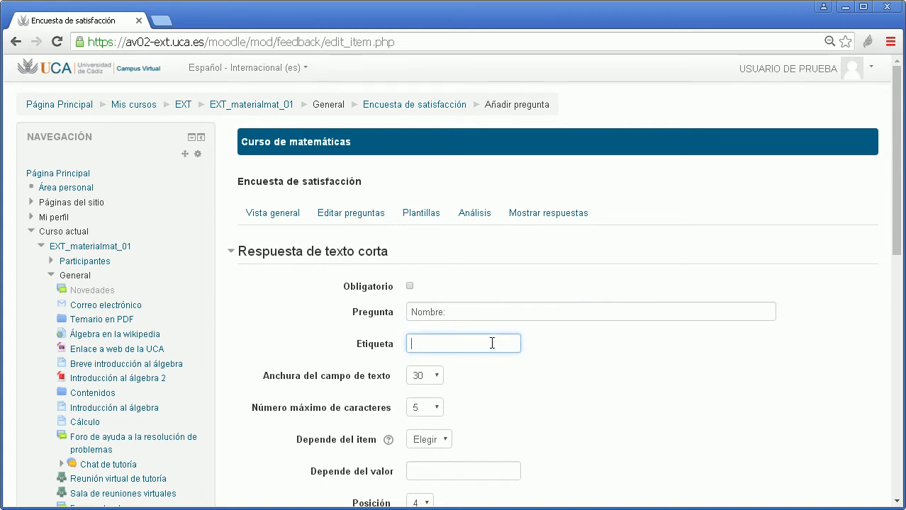
pyautogui.write('nombre')
# Keep the short-text field width at 30, set the maximum number of characters to 30, and save the question
pyautogui.click(432, 375)
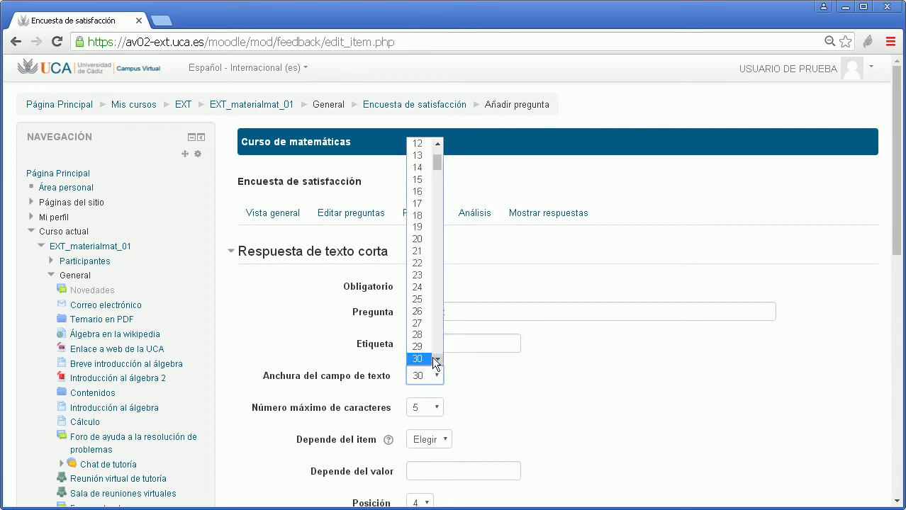
pyautogui.click(426, 359)
pyautogui.click(434, 408)
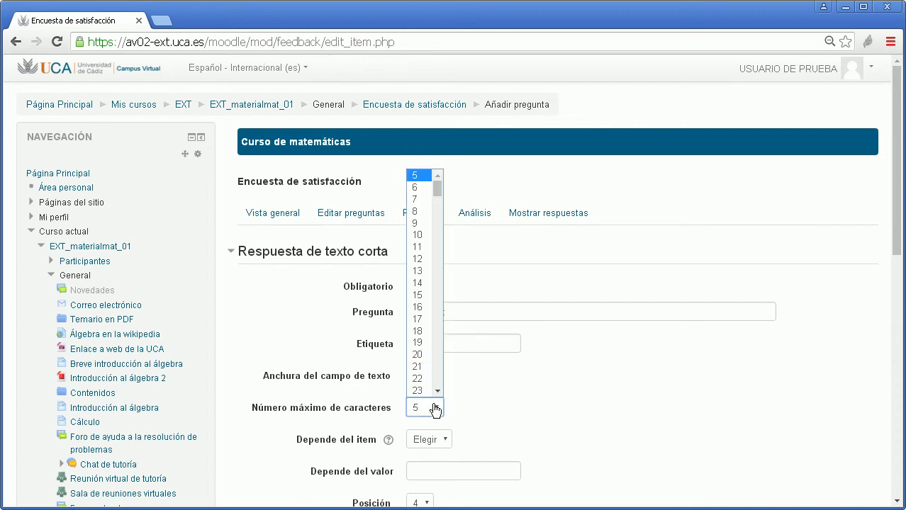
pyautogui.scroll(-5, 437, 390)
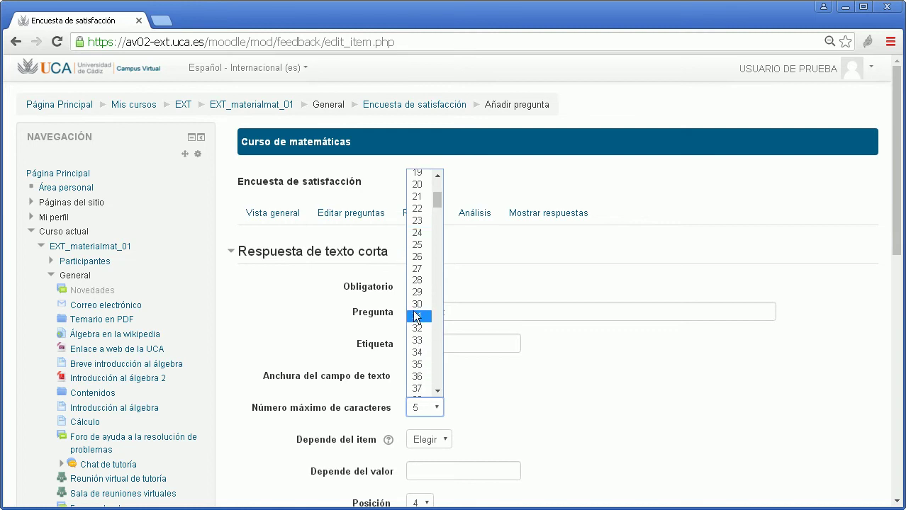
pyautogui.click(416, 306)
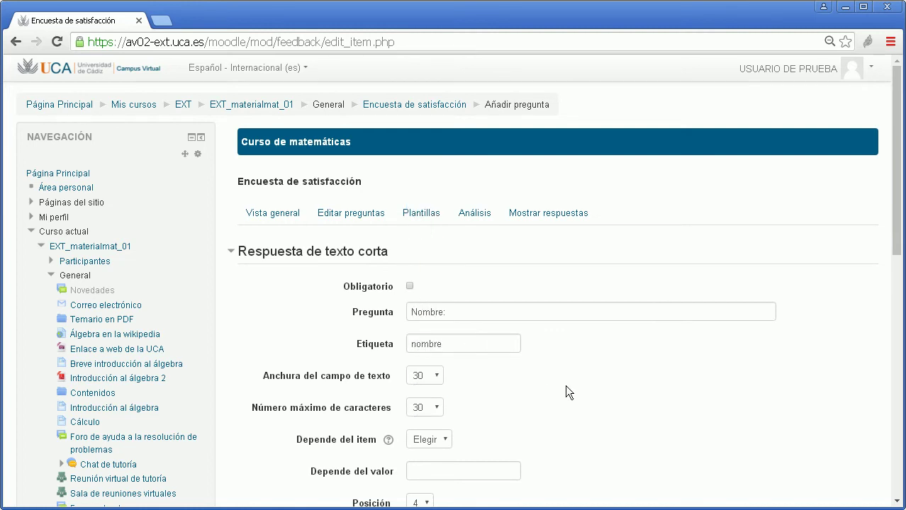
pyautogui.scroll(-3, 565, 387)
pyautogui.scroll(-1, 567, 386)
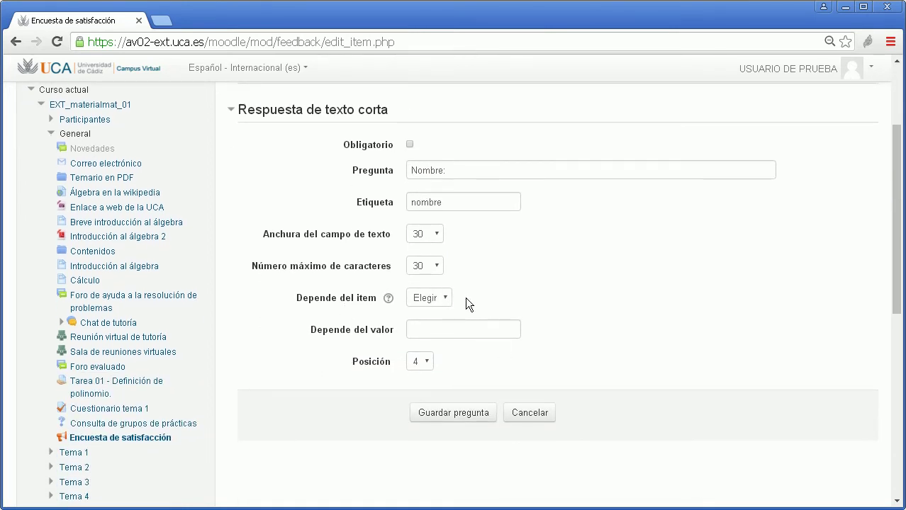
pyautogui.click(443, 415)
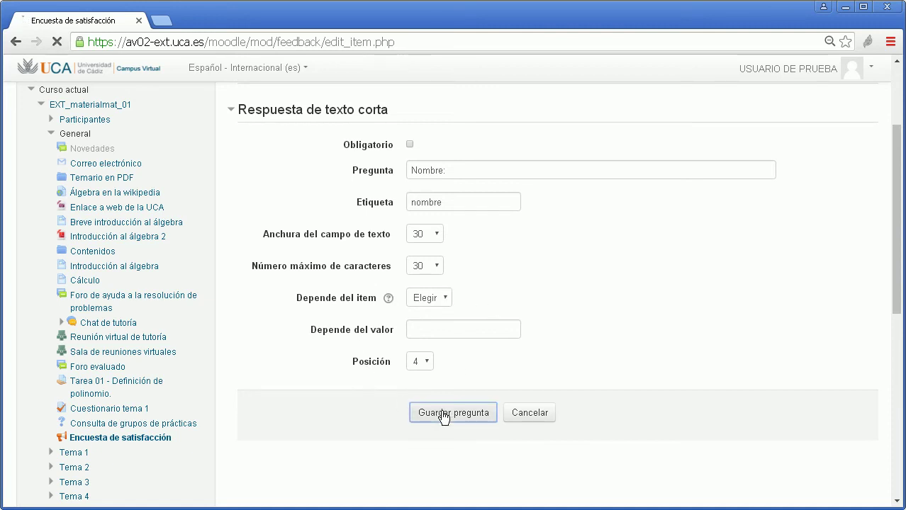
pyautogui.scroll(-3, 438, 417)
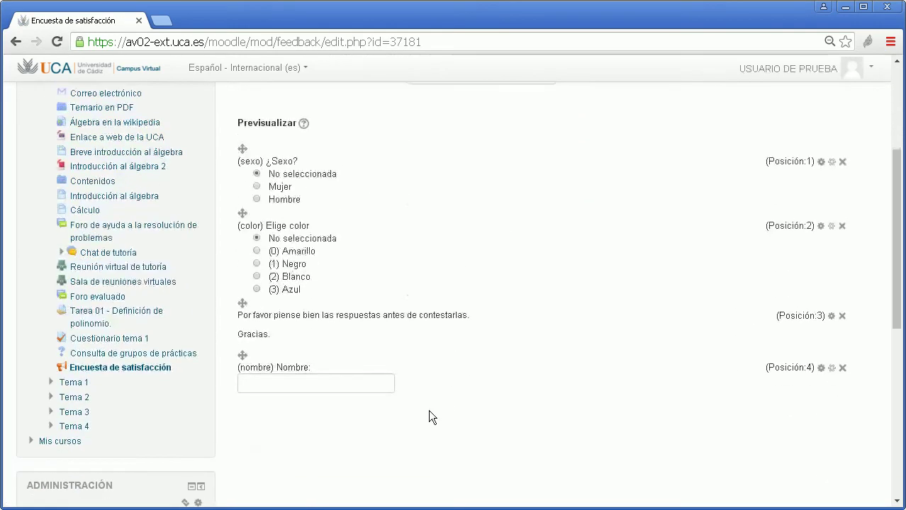
# Add a Respuesta de texto larga question with the text "Aficiones:" and the label "aficiones"
pyautogui.scroll(3, 419, 380)
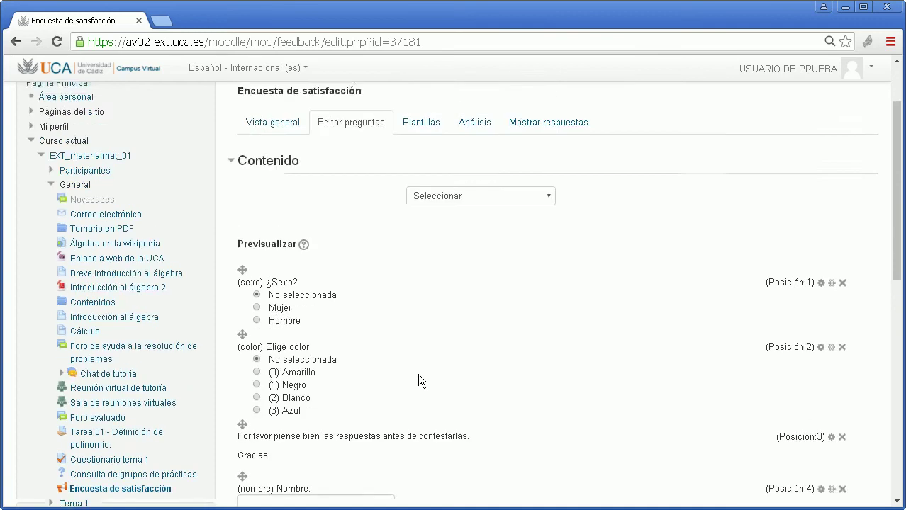
pyautogui.scroll(3, 417, 381)
pyautogui.click(480, 292)
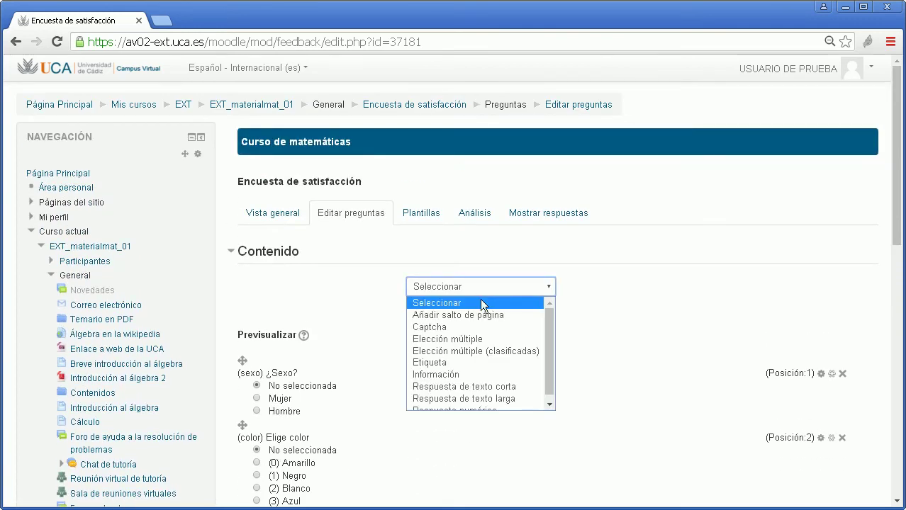
pyautogui.click(494, 394)
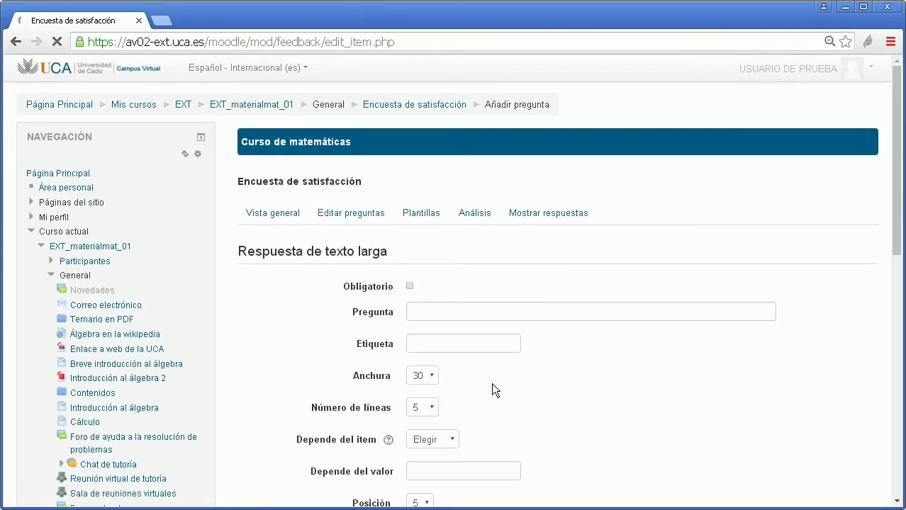
pyautogui.scroll(-3, 492, 386)
pyautogui.click(453, 170)
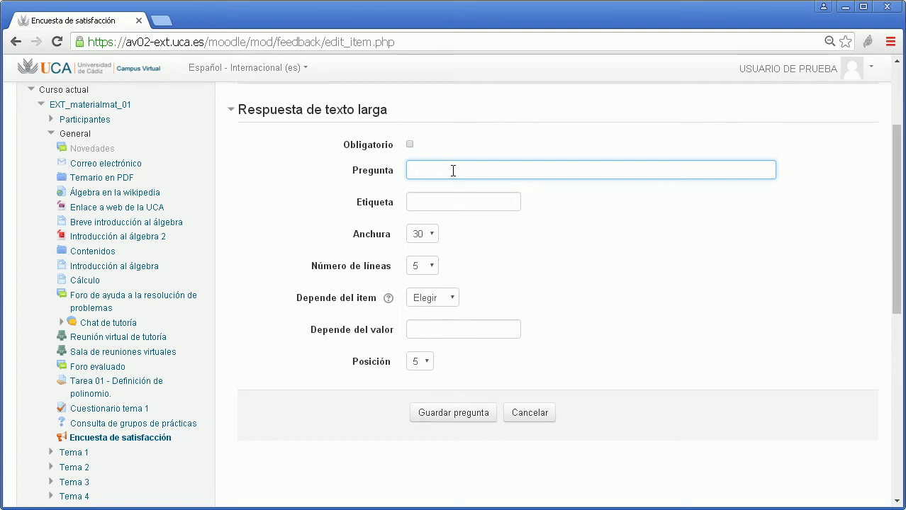
pyautogui.write('Aficiones:')
pyautogui.click(444, 202)
pyautogui.write('aficiones')
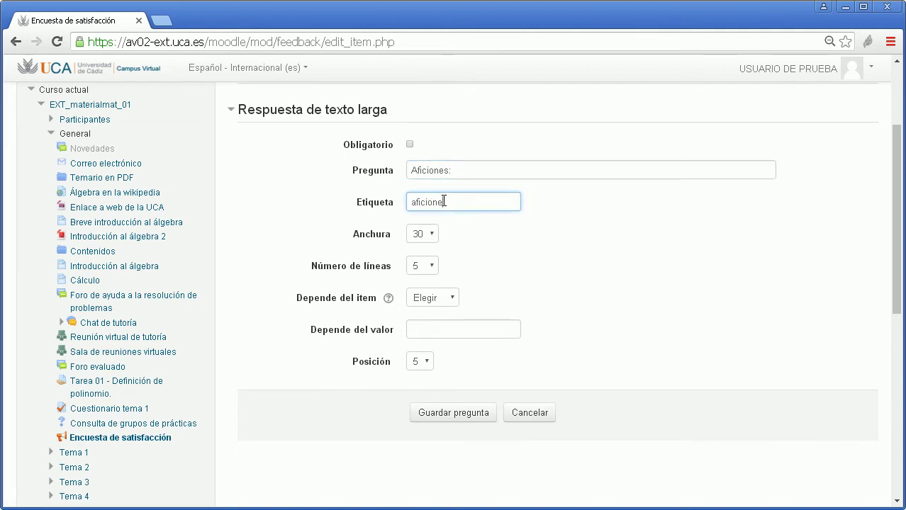
# Set the long-text question's width to 60, keep 5 lines, and save the question
pyautogui.click(434, 234)
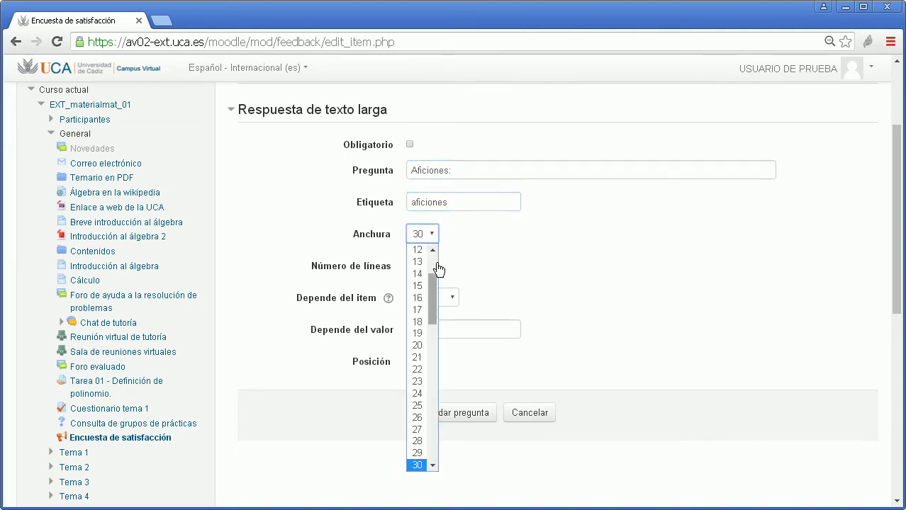
pyautogui.moveTo(434, 300); pyautogui.dragTo(434, 409)
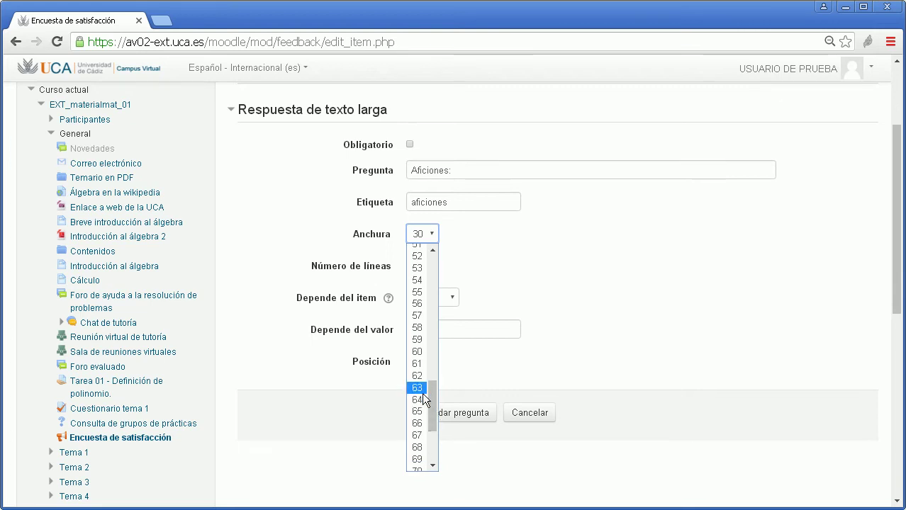
pyautogui.click(416, 351)
pyautogui.click(428, 268)
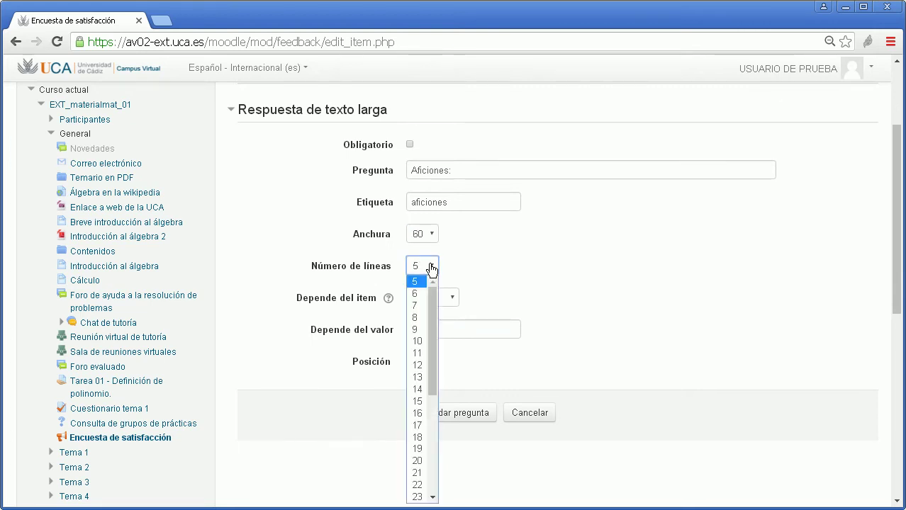
pyautogui.click(425, 281)
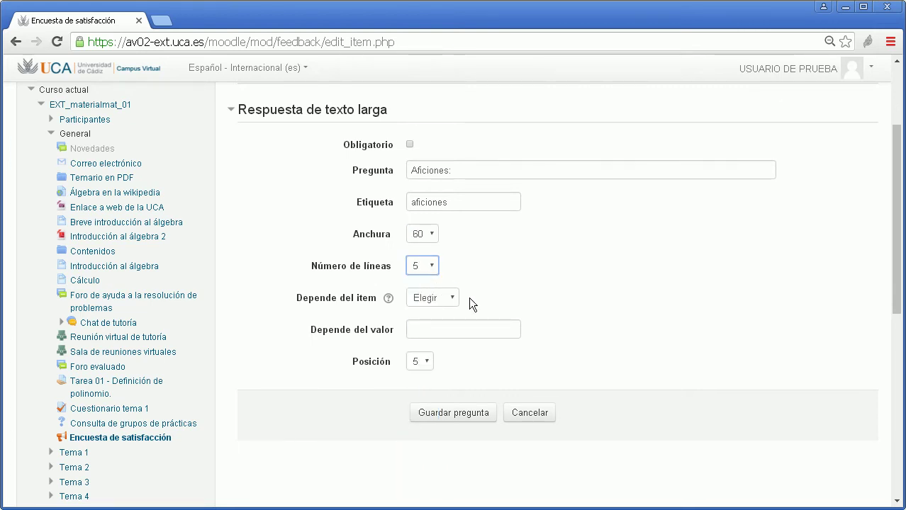
pyautogui.click(447, 414)
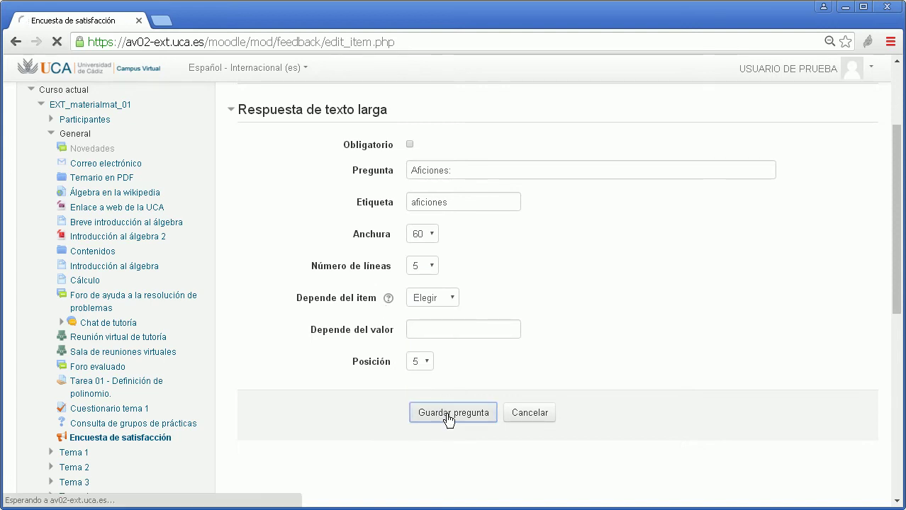
# Review the short-text and long-text questions in the survey preview, and stretch the Aficiones answer box slightly wider
pyautogui.scroll(-4, 446, 407)
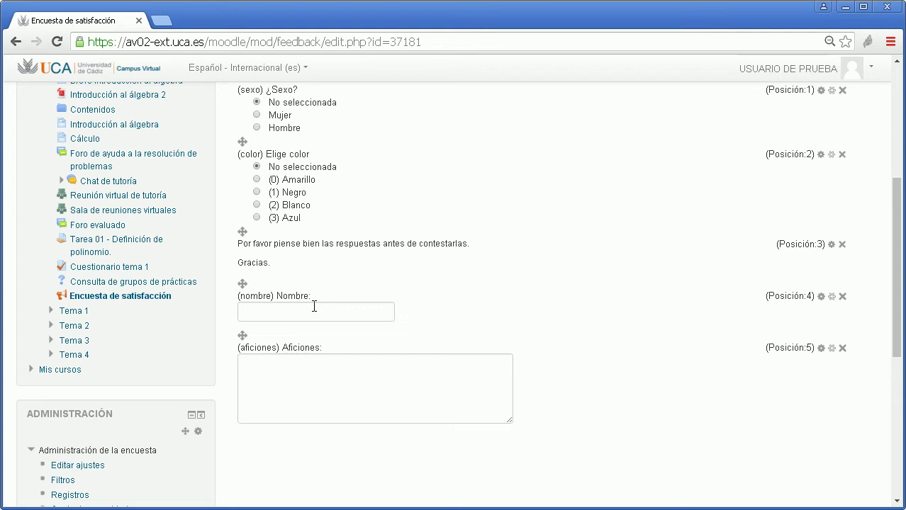
pyautogui.moveTo(508, 421); pyautogui.dragTo(526, 422)
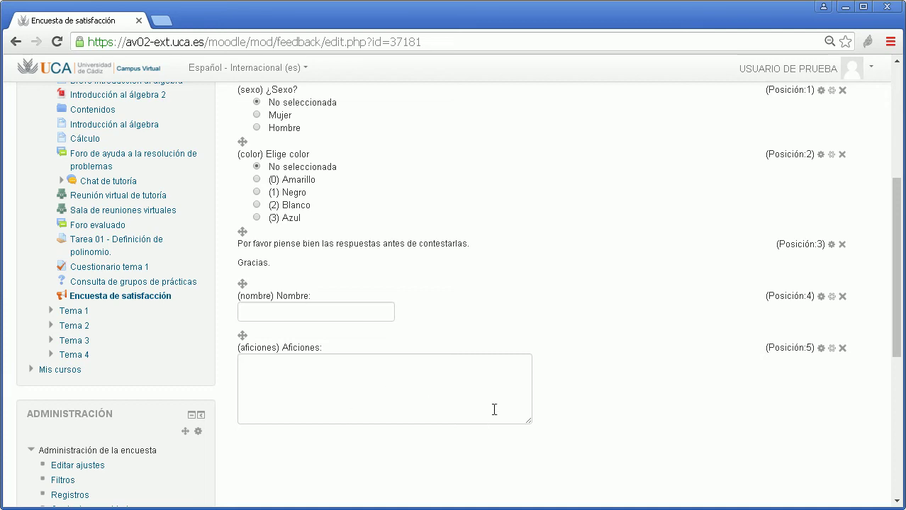
pyautogui.scroll(2, 622, 399)
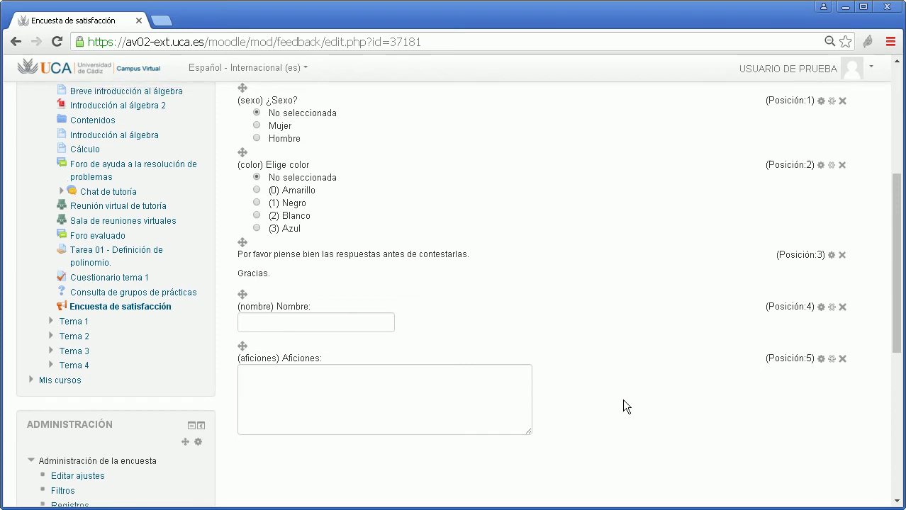
pyautogui.scroll(-1, 589, 416)
pyautogui.scroll(2, 466, 437)
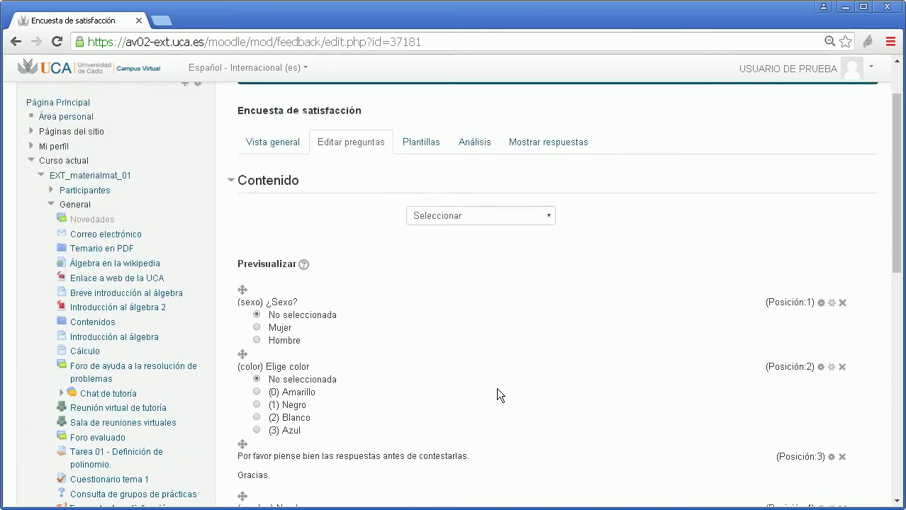
# Add a Respuesta numérica question with the text "Edad" and the label "edad"
pyautogui.click(548, 219)
pyautogui.moveTo(546, 253); pyautogui.dragTo(546, 287)
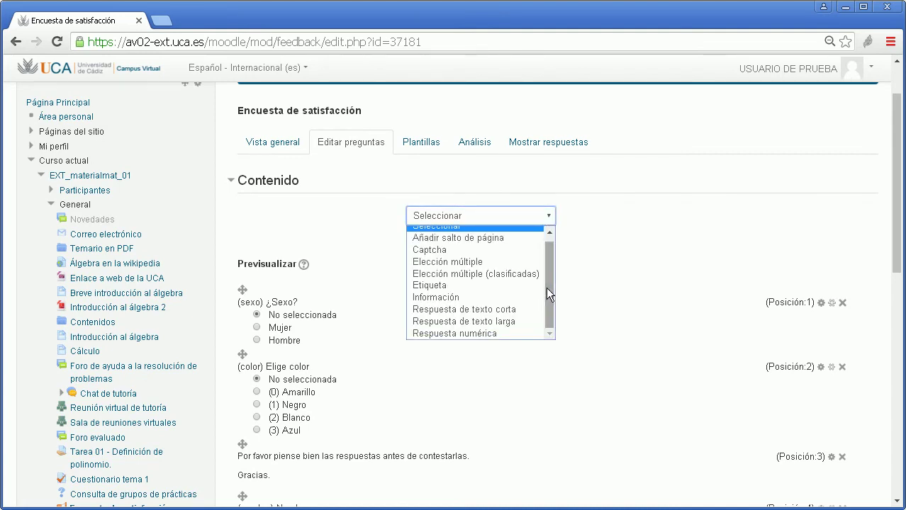
pyautogui.click(489, 333)
pyautogui.scroll(-2, 487, 329)
pyautogui.click(470, 179)
pyautogui.write('Edad')
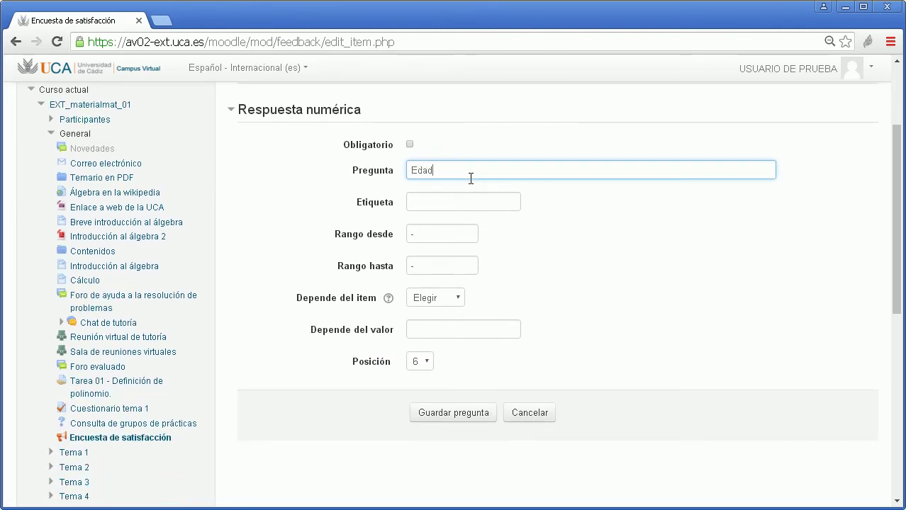
pyautogui.click(471, 203)
pyautogui.write('edad')
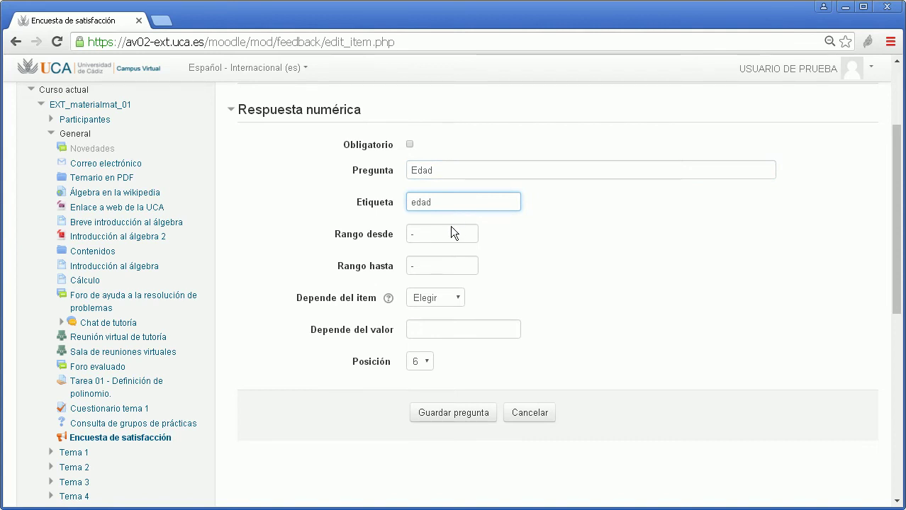
# Set the numeric question's allowed range from 15 to 65 and save the question
pyautogui.click(445, 232)
pyautogui.doubleClick(409, 235)
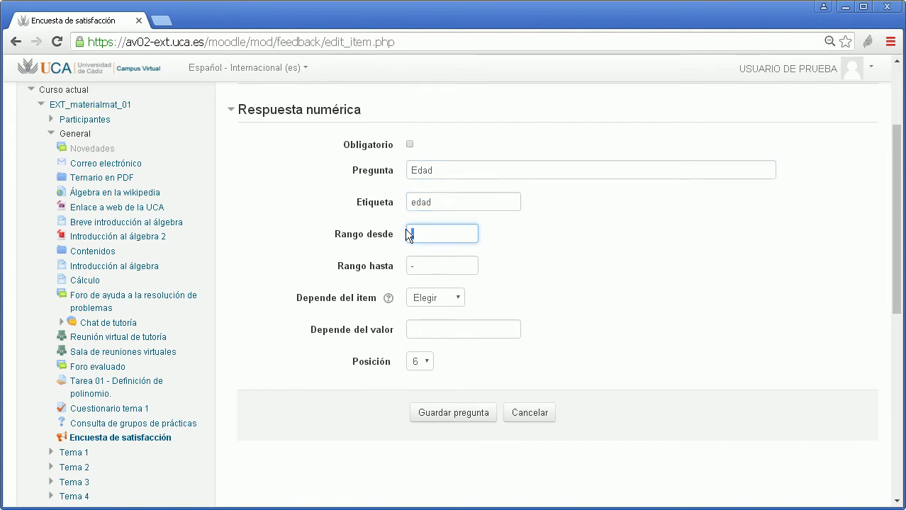
pyautogui.press('BackSpace')
pyautogui.press('Tab')
pyautogui.write('65')
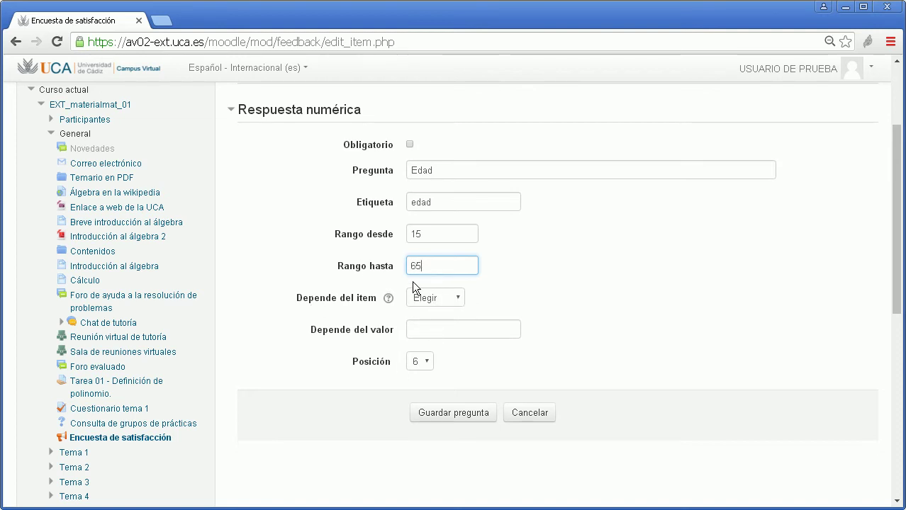
pyautogui.click(443, 414)
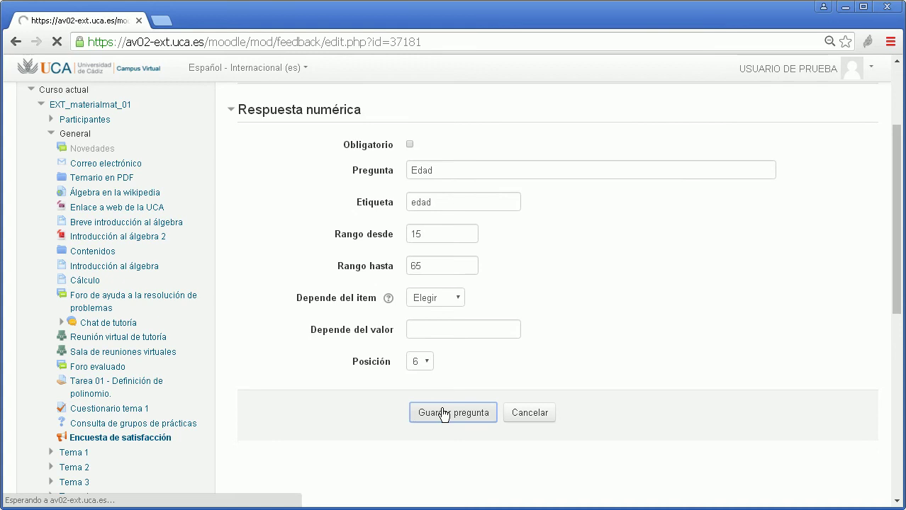
# Move the "Por favor piense bien las respuestas antes de contestarlas." label above the ¿Sexo? question in the survey preview
pyautogui.scroll(-2, 430, 384)
pyautogui.scroll(-2, 430, 388)
pyautogui.scroll(1, 431, 390)
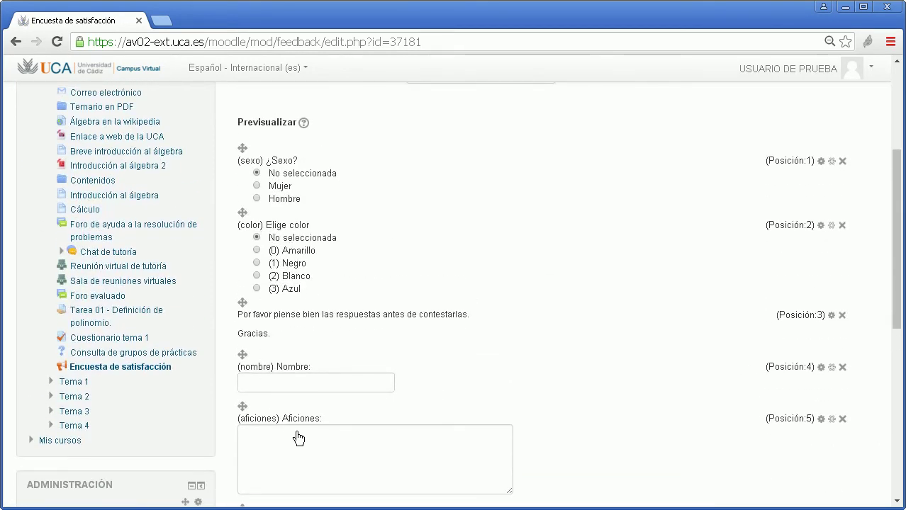
pyautogui.scroll(-3, 484, 277)
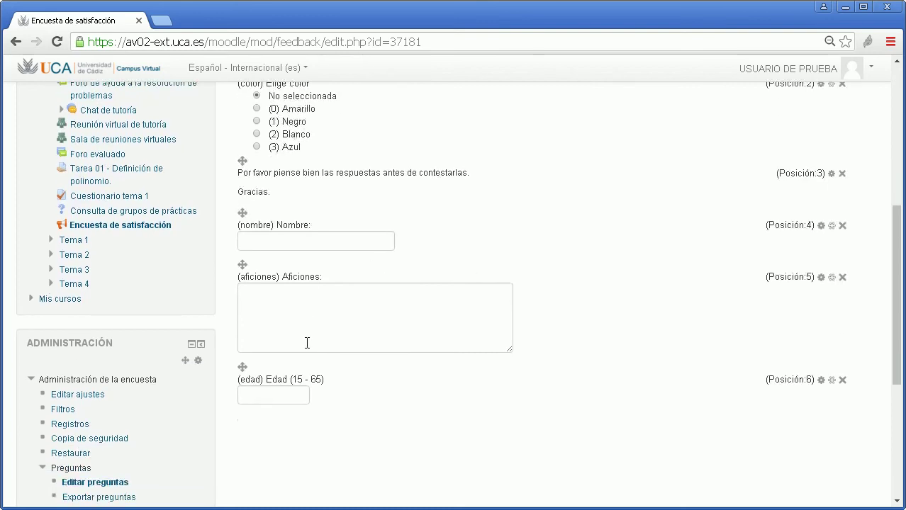
pyautogui.scroll(3, 345, 349)
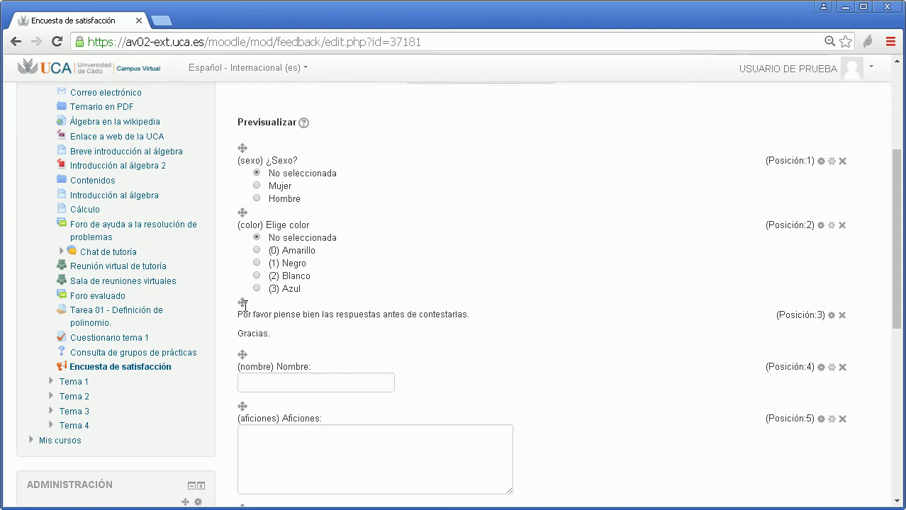
pyautogui.moveTo(242, 303); pyautogui.dragTo(241, 157)
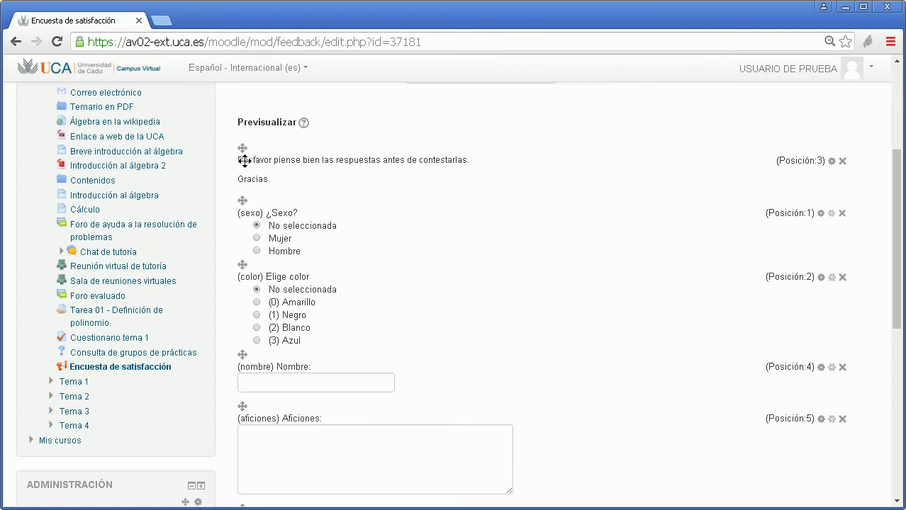
# Examine the complete list of survey items in the preview, including their order, positions and the editing options beside each one
pyautogui.scroll(-2, 262, 405)
pyautogui.scroll(2, 260, 404)
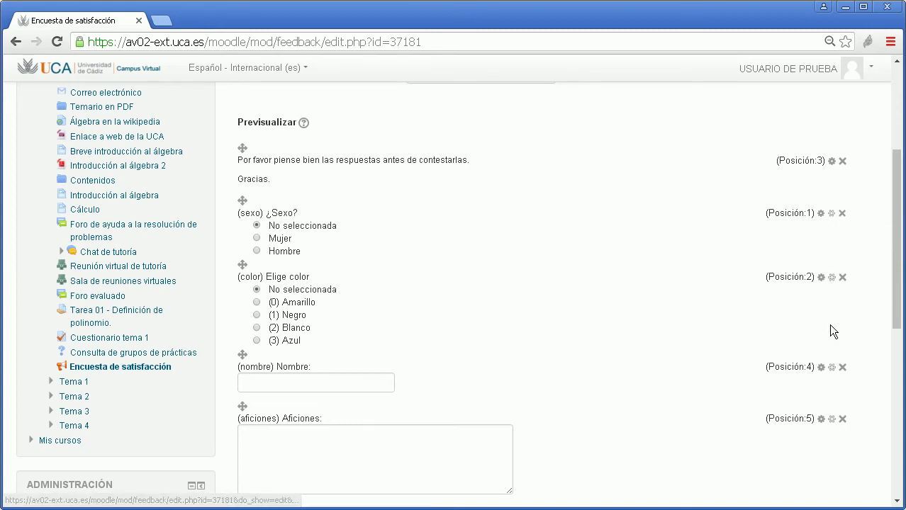
pyautogui.scroll(-3, 830, 323)
pyautogui.scroll(4, 831, 328)
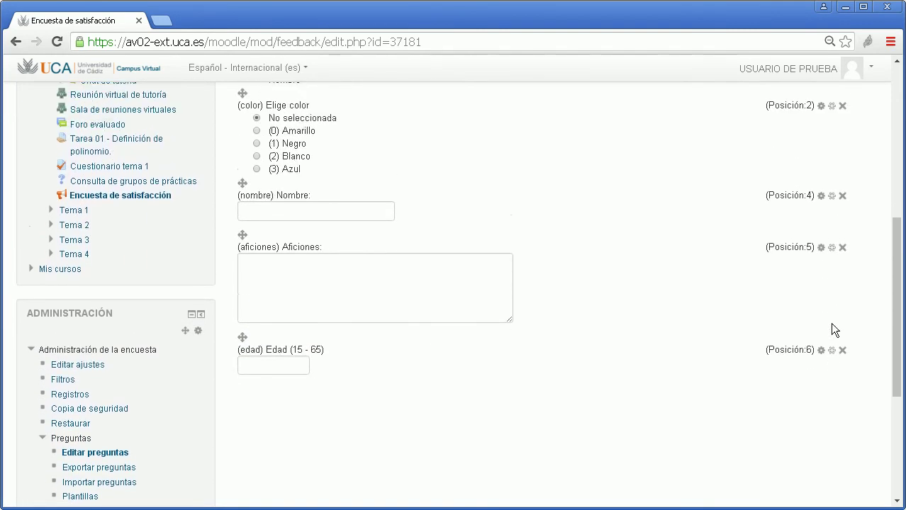
pyautogui.scroll(1, 830, 323)
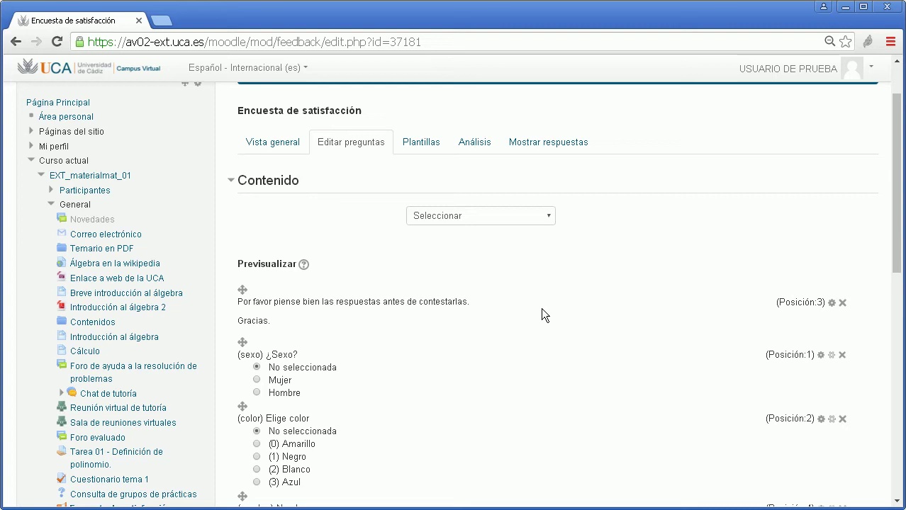
pyautogui.scroll(-2, 542, 310)
pyautogui.scroll(-1, 541, 310)
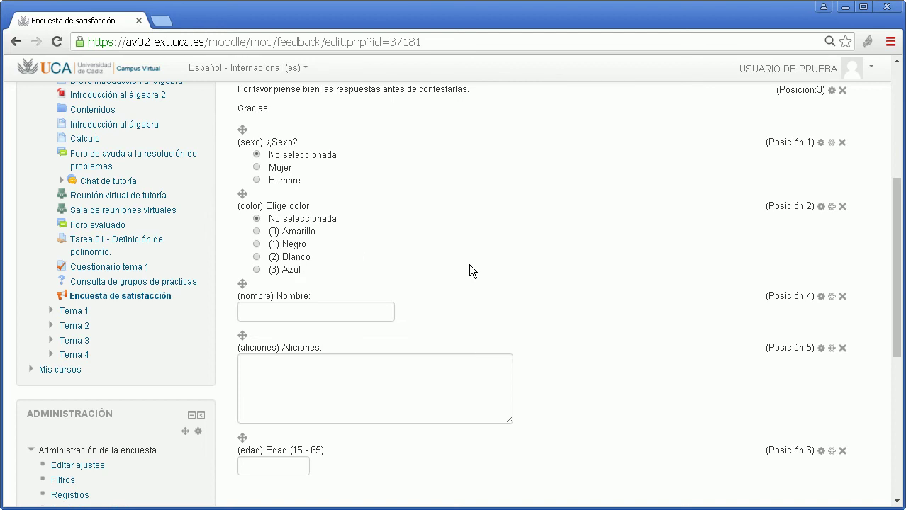
pyautogui.scroll(10, 469, 265)
pyautogui.scroll(2, 466, 261)
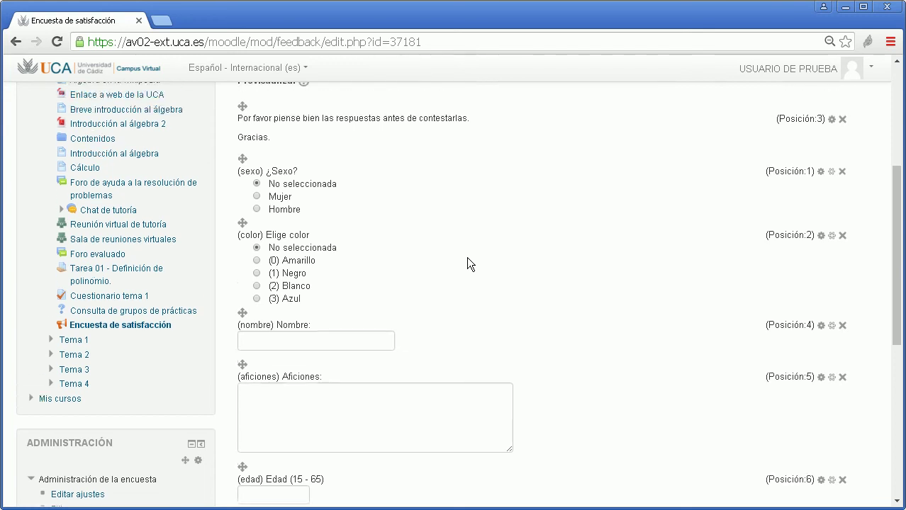
pyautogui.scroll(-1, 396, 302)
pyautogui.scroll(1, 402, 248)
pyautogui.scroll(-1, 426, 360)
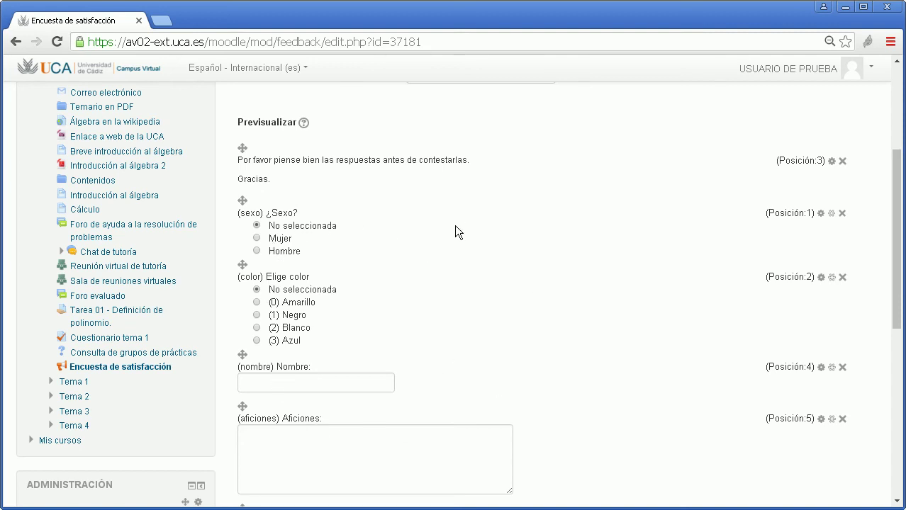
pyautogui.scroll(-1, 457, 233)
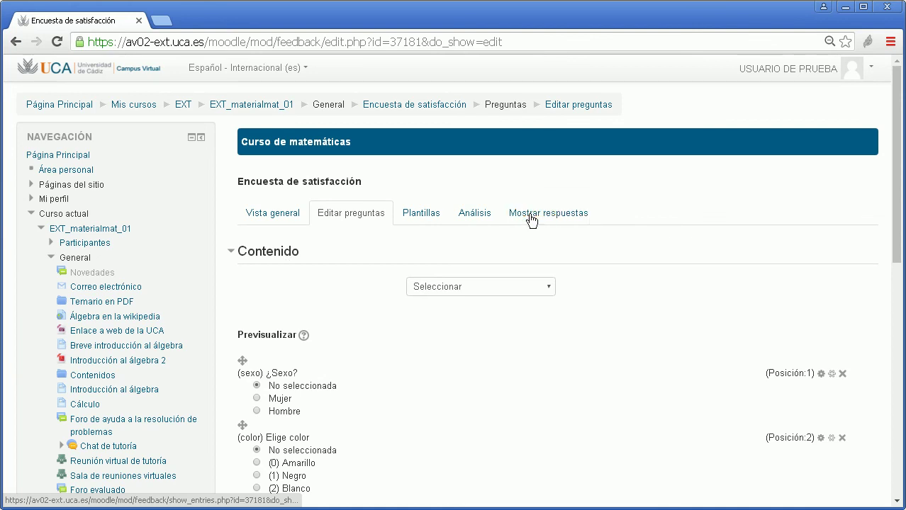
# Open the survey's overview and check the number of submitted responses
pyautogui.click(272, 216)
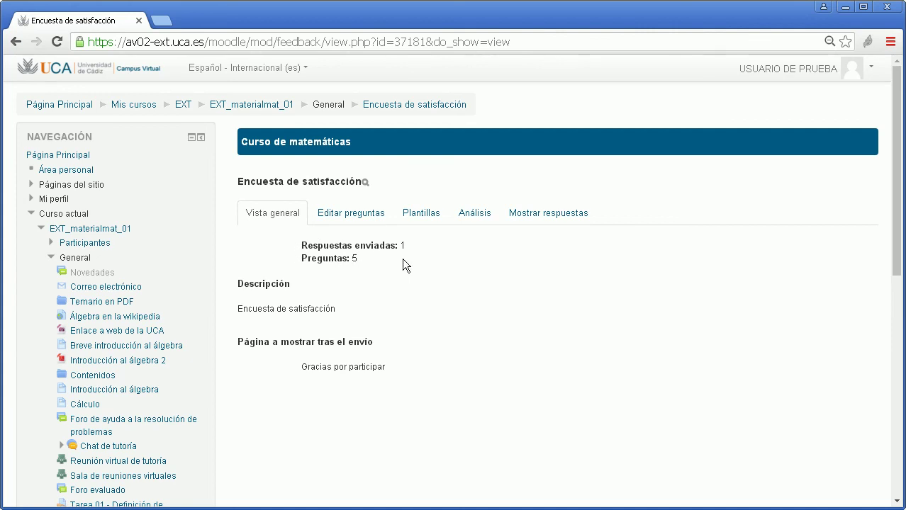
pyautogui.moveTo(415, 246); pyautogui.dragTo(309, 246)
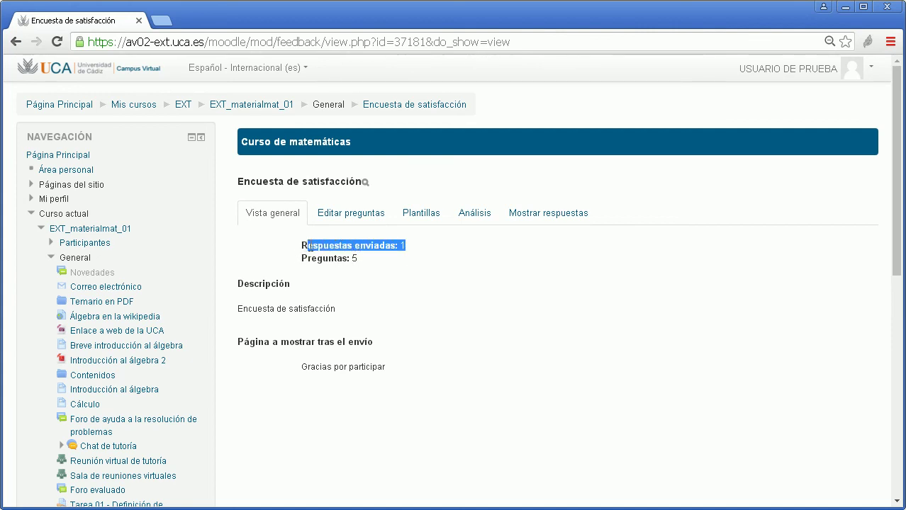
pyautogui.click(416, 245)
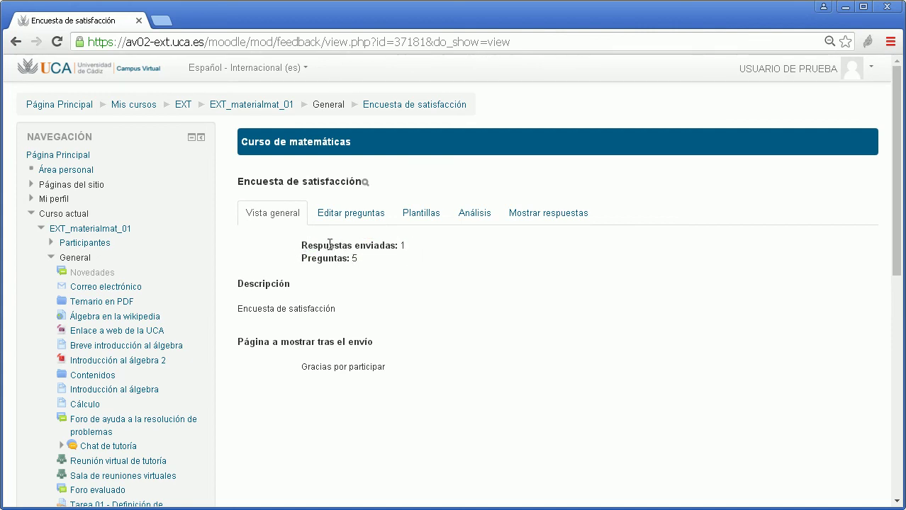
# Open the survey's analysis and examine the summarized answers to each question
pyautogui.click(475, 216)
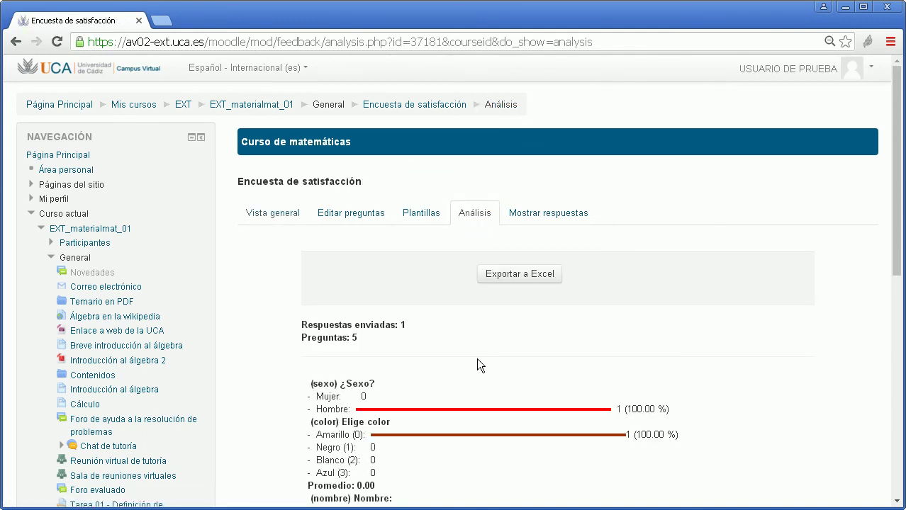
pyautogui.scroll(-3, 478, 363)
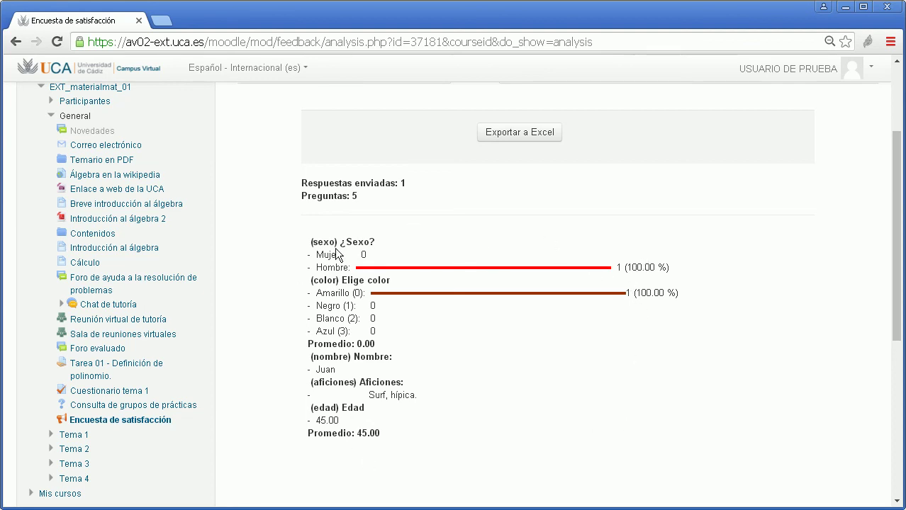
pyautogui.scroll(3, 588, 364)
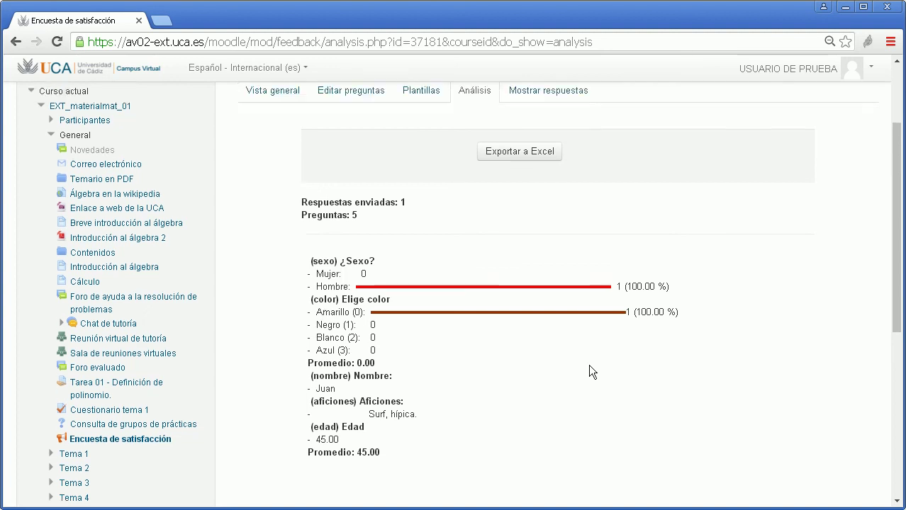
# Open anonymous response number 1 to read its individual answers, and return to the list of anonymous responses
pyautogui.click(560, 223)
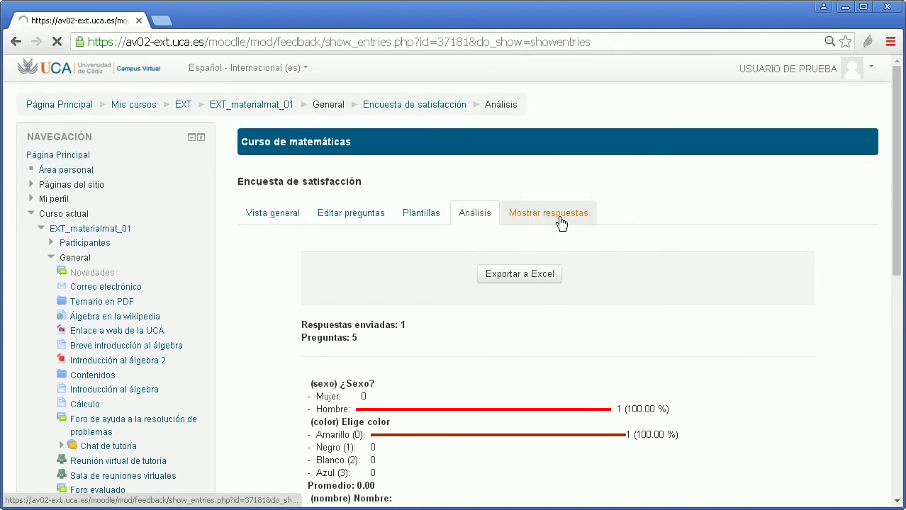
pyautogui.scroll(-2, 567, 329)
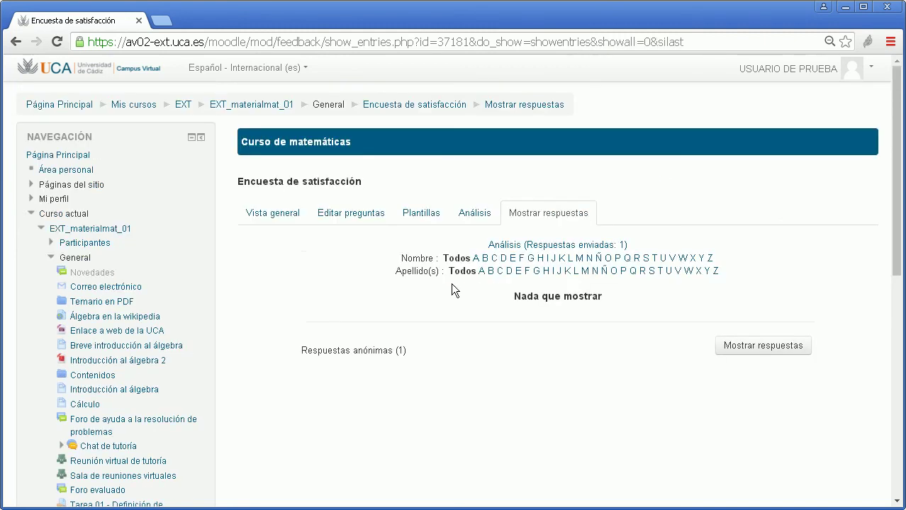
pyautogui.scroll(-1, 462, 343)
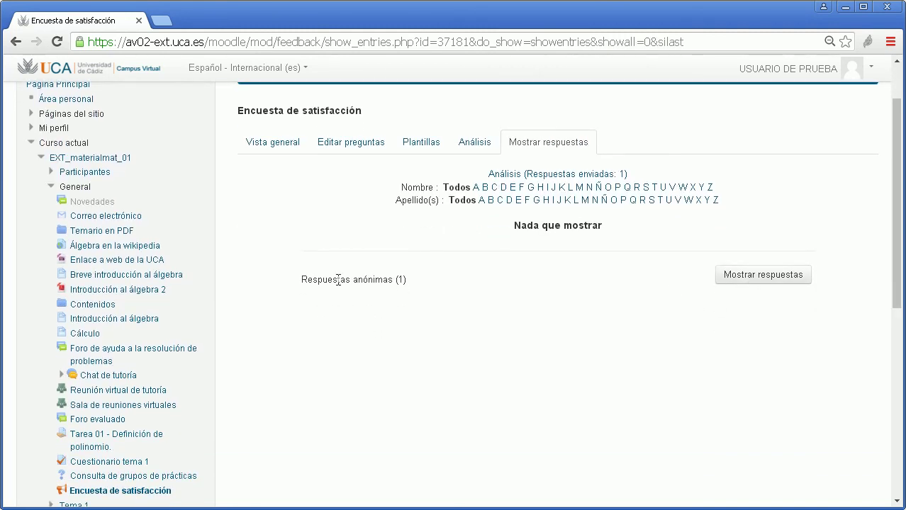
pyautogui.click(749, 278)
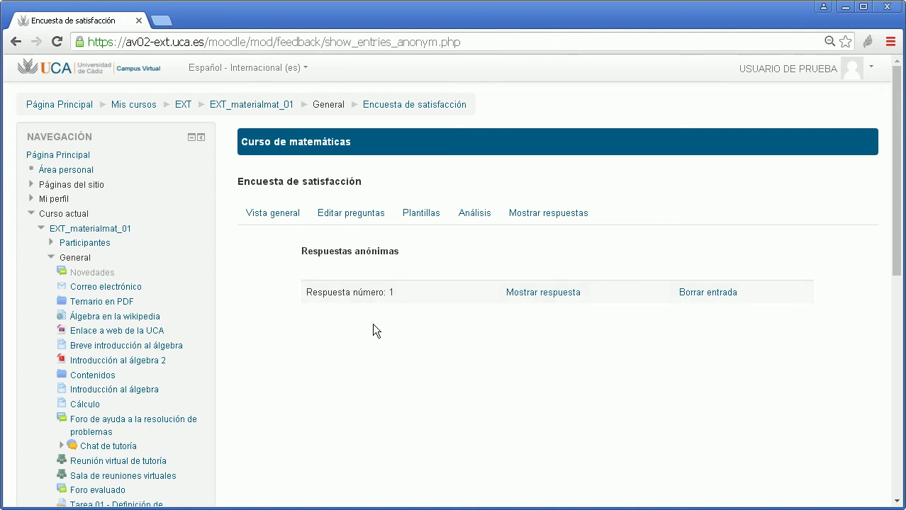
pyautogui.click(550, 292)
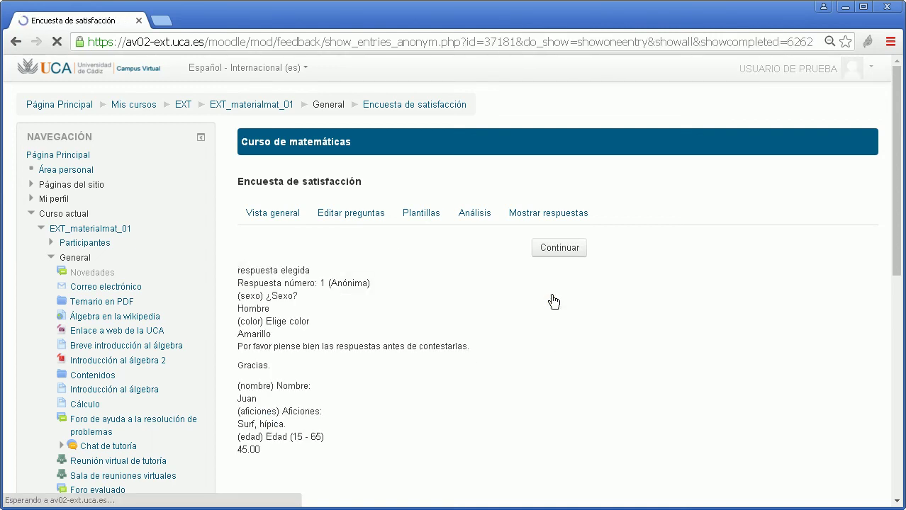
pyautogui.scroll(-1, 525, 290)
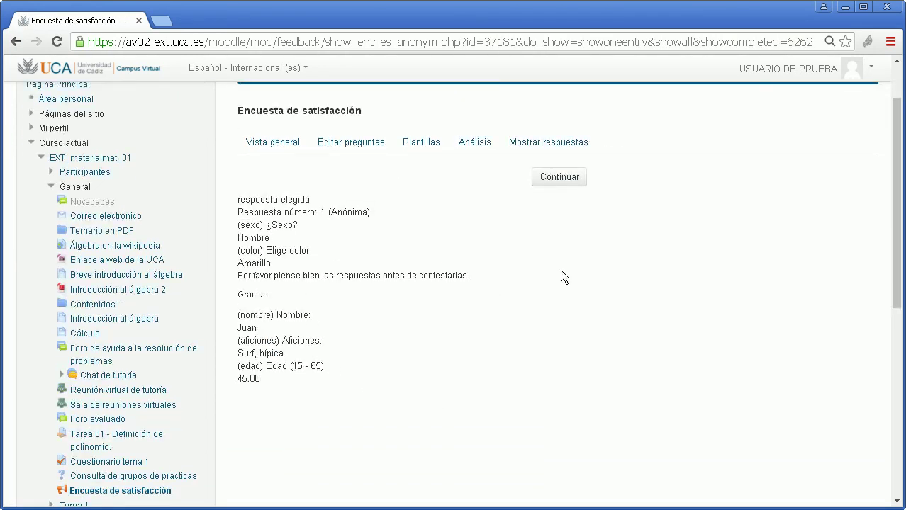
pyautogui.click(560, 183)
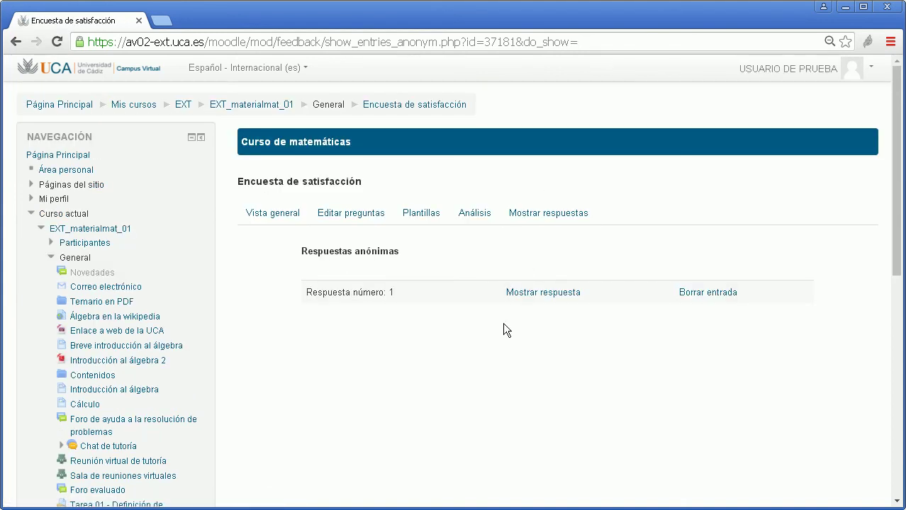
# Reopen the list of anonymous responses, delete the entry for response number 1 and confirm the deletion
pyautogui.click(551, 216)
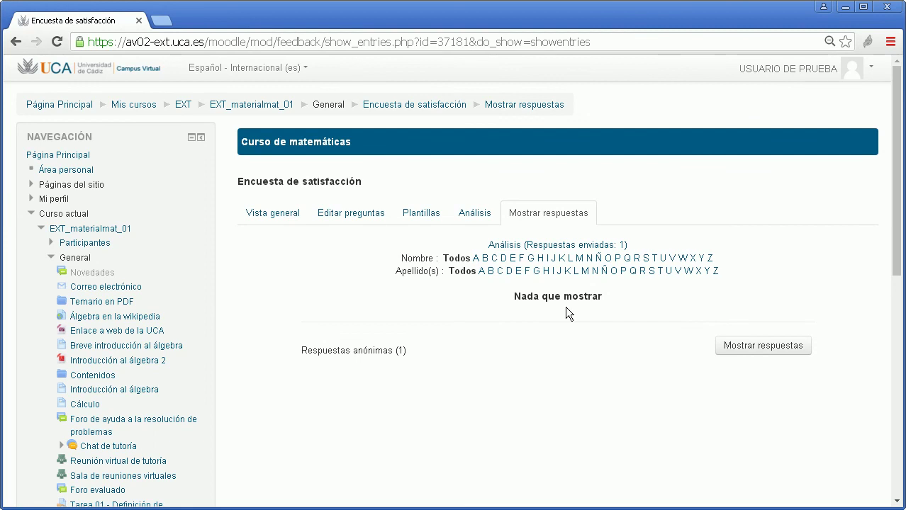
pyautogui.click(762, 344)
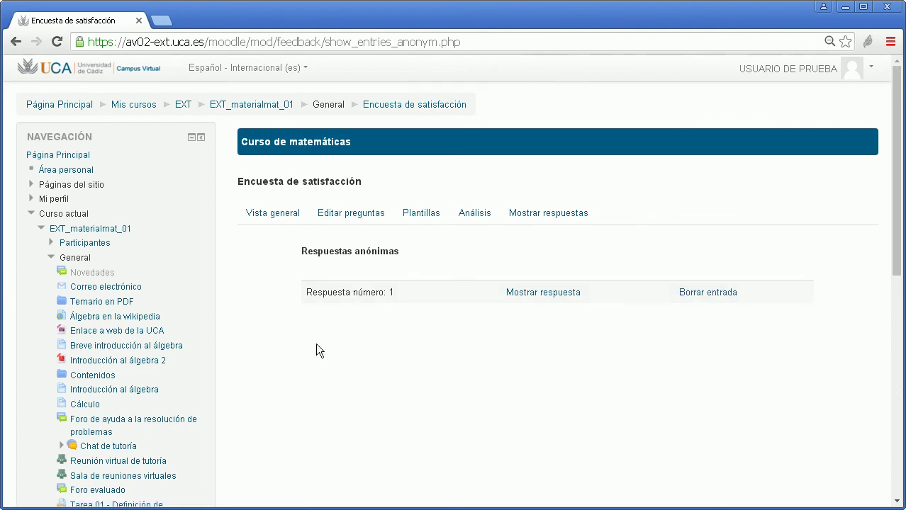
pyautogui.click(706, 294)
pyautogui.click(581, 255)
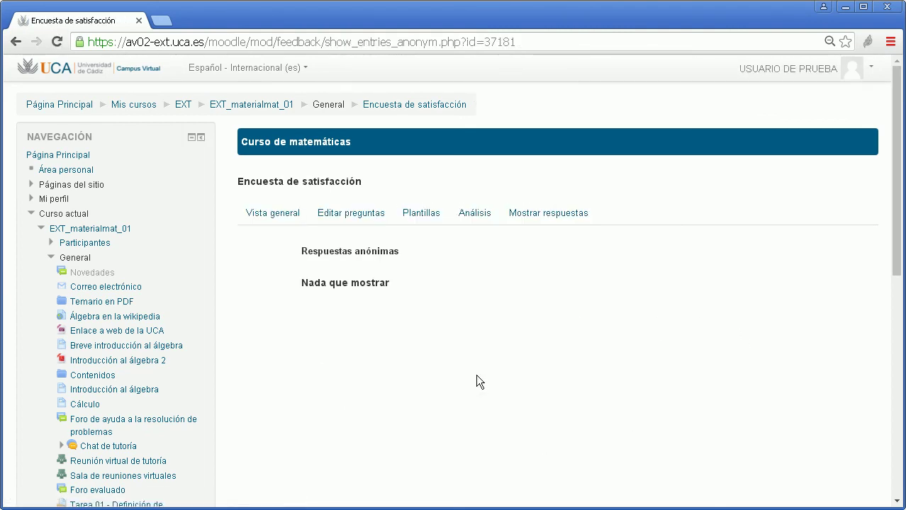